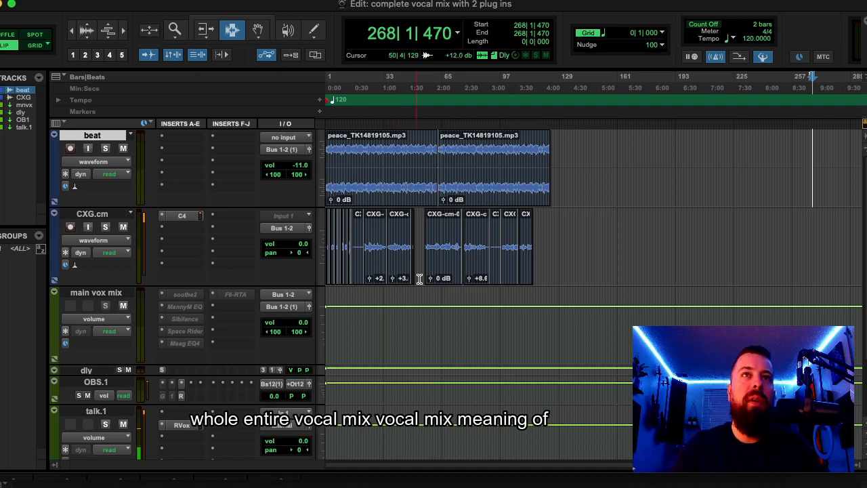
# - Insert the Howard Benson Vocals plug-in directly below C4 on the CXG.cm track
pyautogui.click(444, 227)
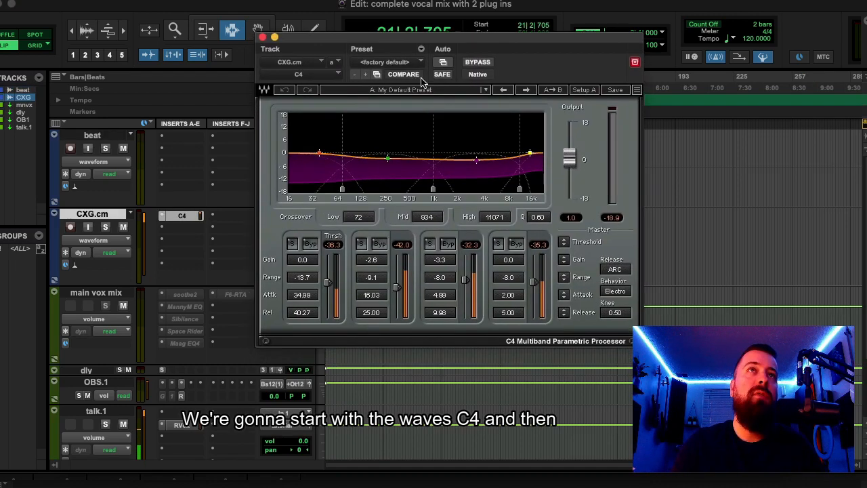
pyautogui.click(174, 232)
pyautogui.moveTo(202, 228)
pyautogui.moveTo(311, 243)
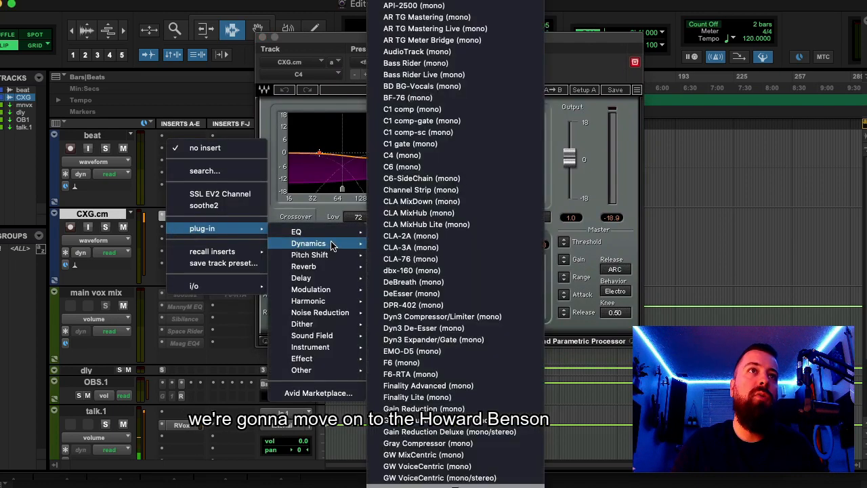
pyautogui.click(464, 458)
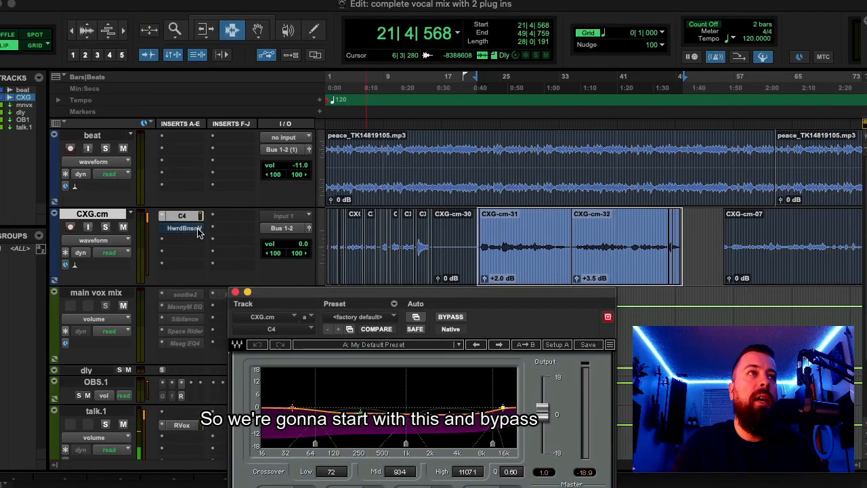
# - Stop playback, bring up Howard Benson Vocals and switch off its Space, Echo, Width, Multiplier, EQ and Vocals modules, leaving only Output on
pyautogui.moveTo(364, 293); pyautogui.dragTo(353, 83)
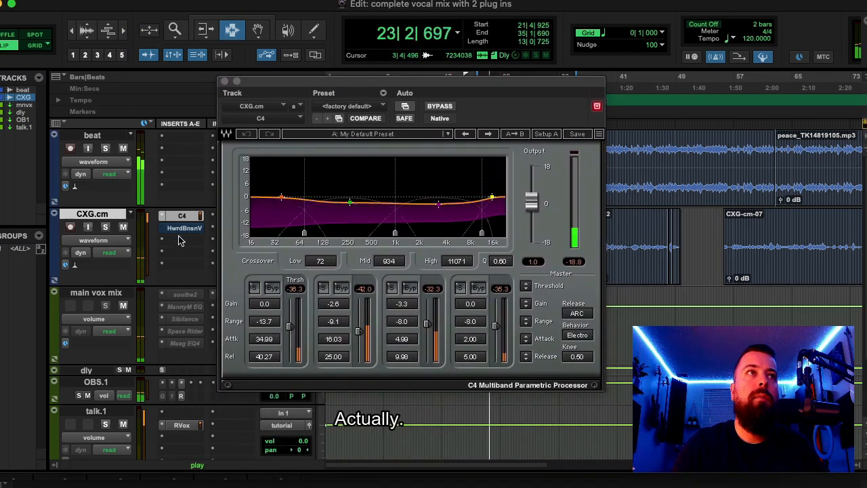
pyautogui.press('space')
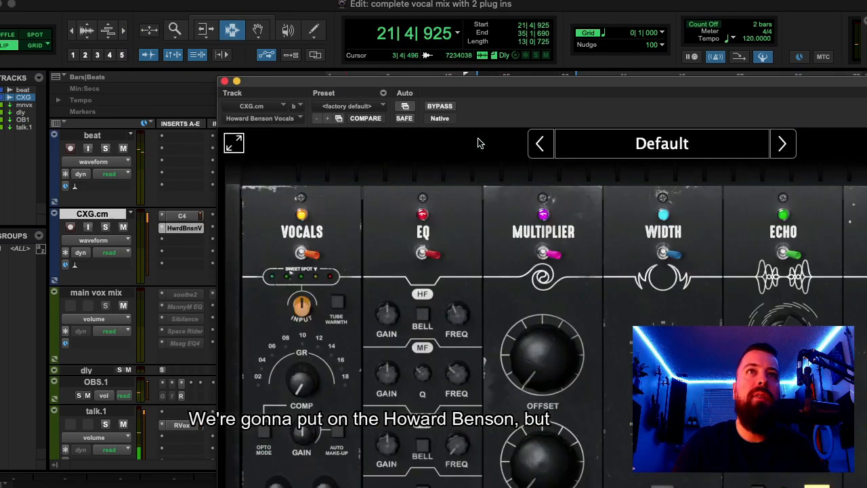
pyautogui.moveTo(525, 84); pyautogui.dragTo(321, 18)
pyautogui.moveTo(818, 283); pyautogui.dragTo(818, 279)
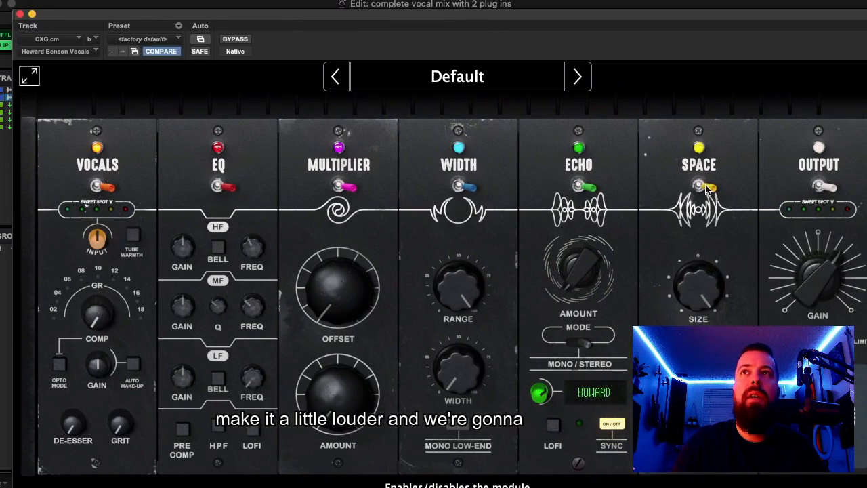
pyautogui.click(698, 186)
pyautogui.click(578, 186)
pyautogui.click(458, 186)
pyautogui.click(342, 186)
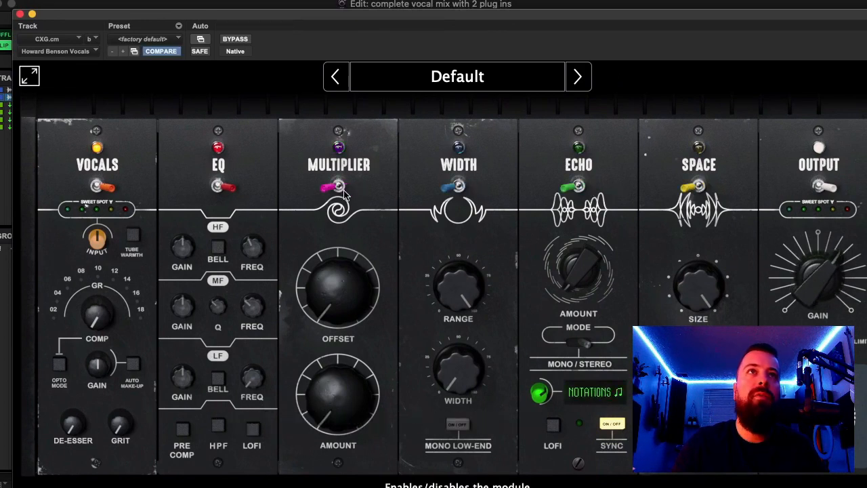
pyautogui.click(218, 187)
pyautogui.click(102, 189)
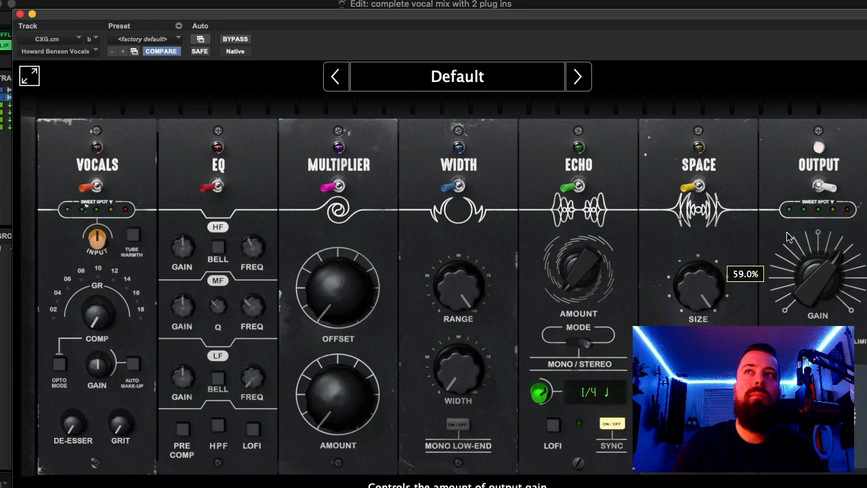
# - Raise the Output module's gain to about 64% for a rough vocal level
pyautogui.moveTo(811, 286)
pyautogui.mouseDown()
pyautogui.moveTo(810, 270)
pyautogui.moveTo(807, 285)
pyautogui.mouseUp()
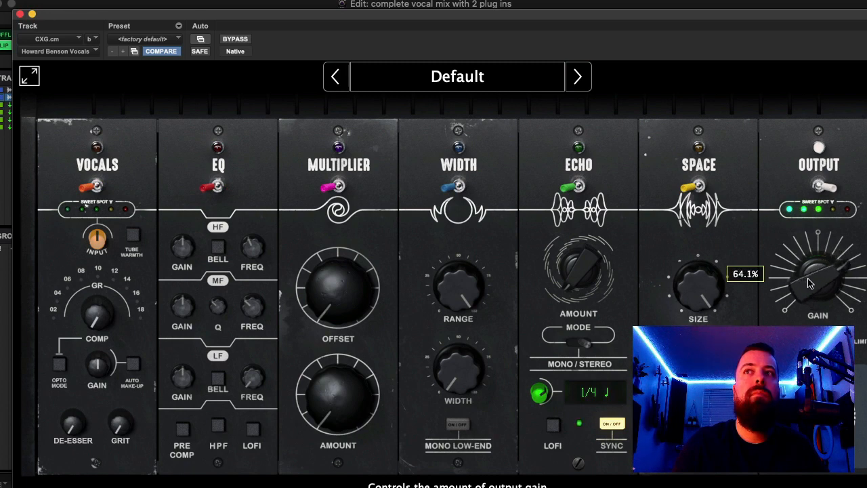
pyautogui.moveTo(808, 283); pyautogui.dragTo(808, 286)
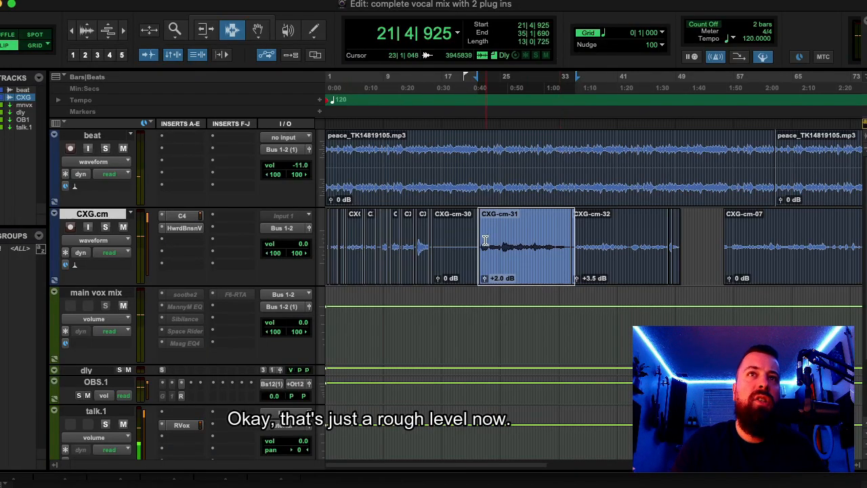
# - Select the CXG-cm-31 passage and play it with the C4 plug-in of CXG.cm open
pyautogui.moveTo(476, 243); pyautogui.dragTo(570, 246)
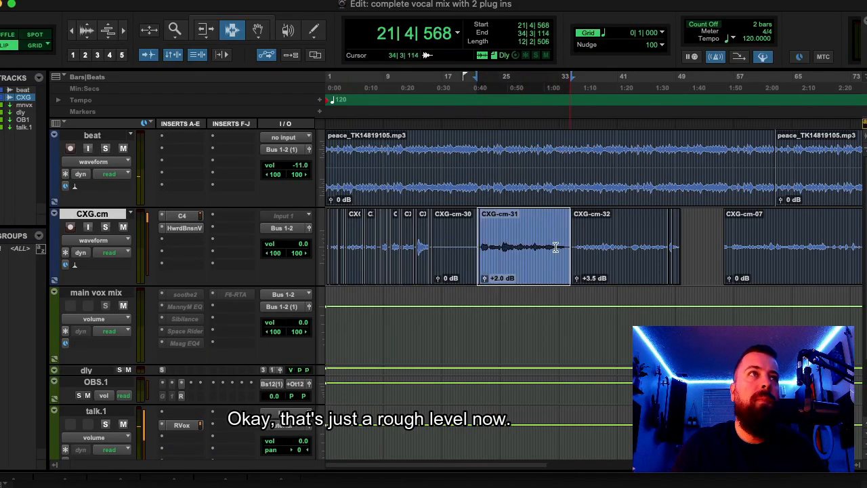
pyautogui.click(185, 215)
pyautogui.moveTo(256, 26); pyautogui.dragTo(466, 38)
pyautogui.press('space')
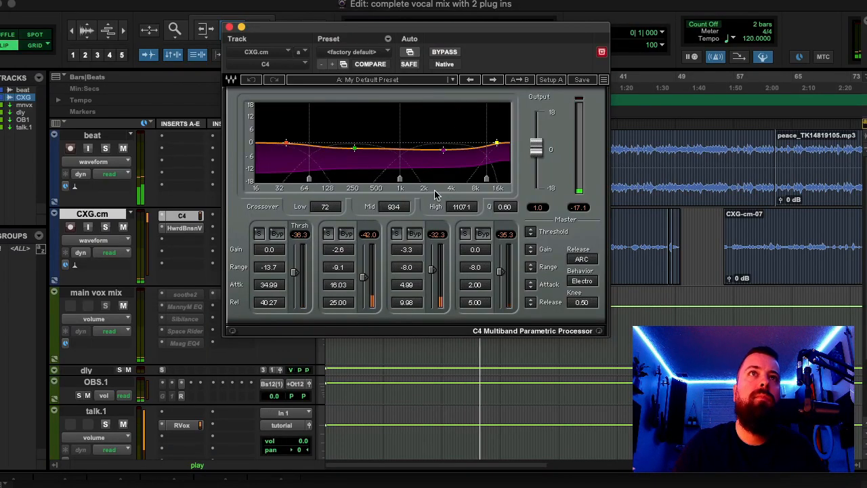
# - Raise the thresholds of all four C4 bands to 0.0
pyautogui.moveTo(364, 277); pyautogui.dragTo(363, 249)
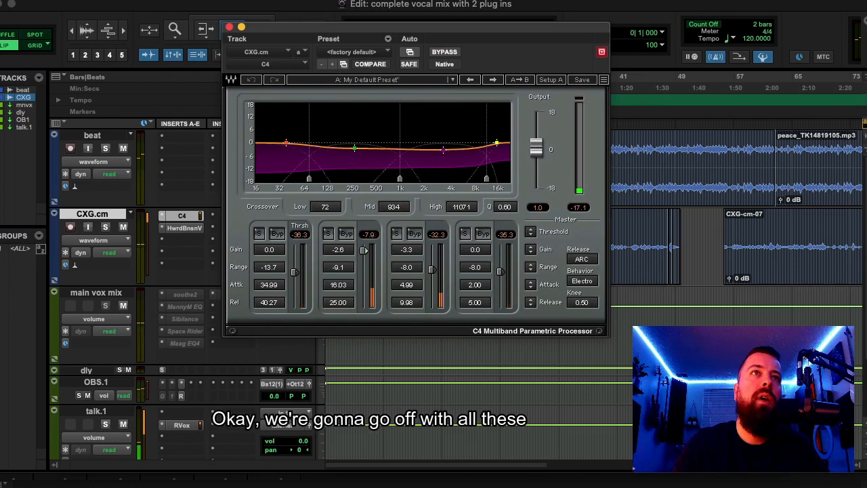
pyautogui.moveTo(295, 272); pyautogui.dragTo(295, 244)
pyautogui.moveTo(432, 270); pyautogui.dragTo(432, 245)
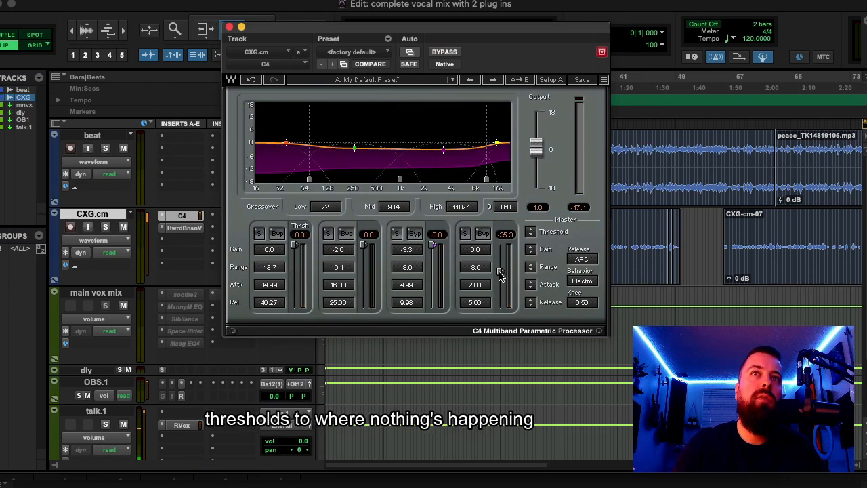
pyautogui.moveTo(499, 272); pyautogui.dragTo(501, 246)
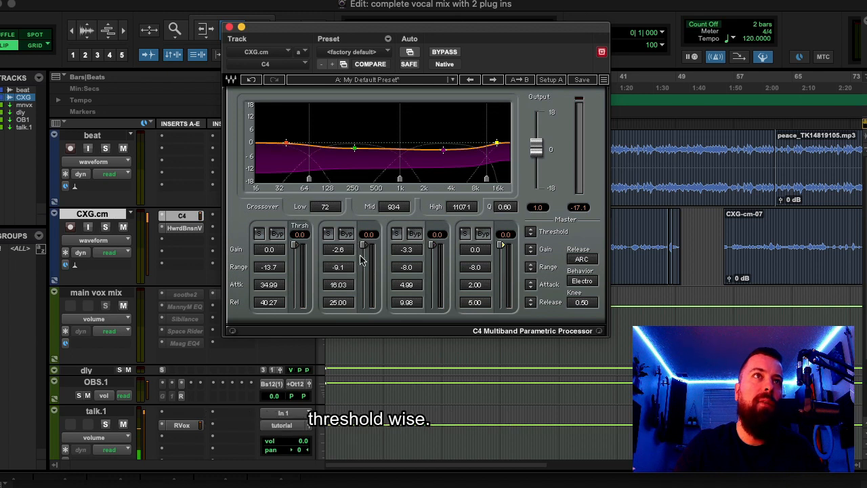
# - During playback, set C4's low crossover to 104, the first band to threshold -32.1 and gain -2.9, and the second to -30.5 and -3.1
pyautogui.press('space')
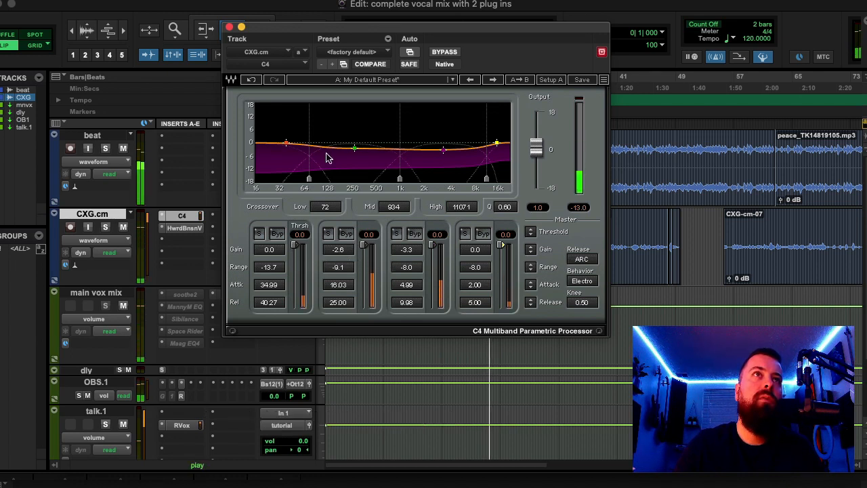
pyautogui.moveTo(308, 182); pyautogui.dragTo(322, 179)
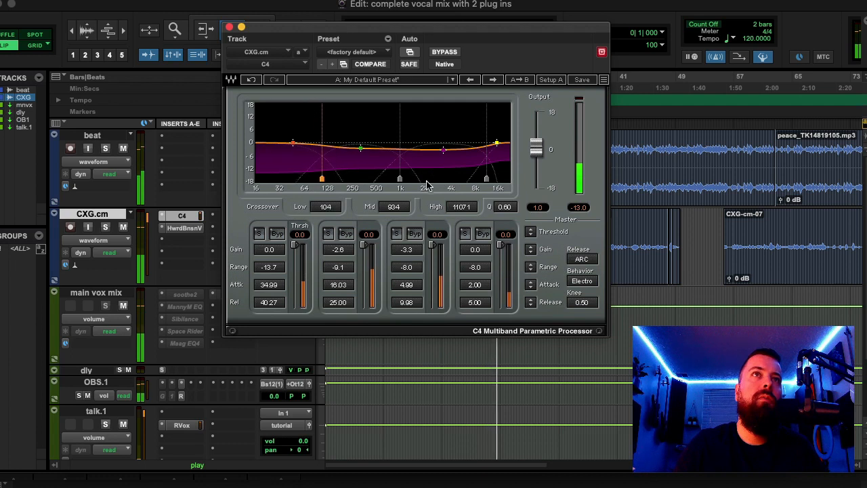
pyautogui.moveTo(364, 245); pyautogui.dragTo(364, 267)
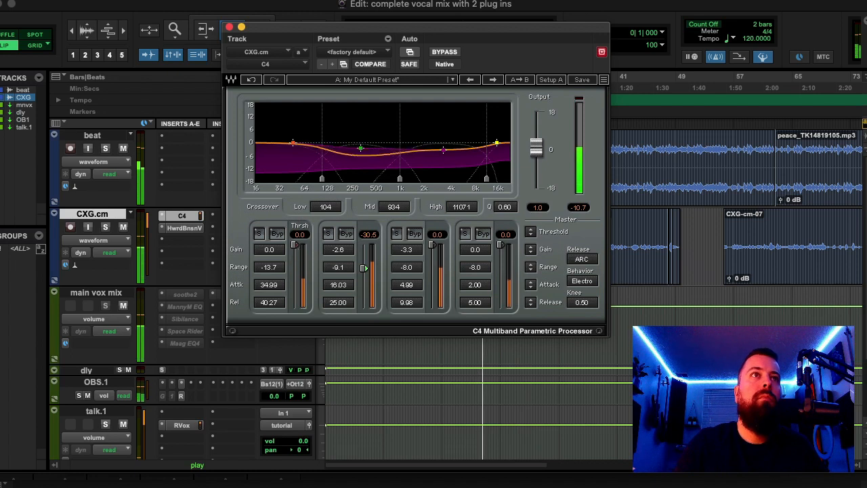
pyautogui.moveTo(295, 242)
pyautogui.mouseDown()
pyautogui.moveTo(295, 269)
pyautogui.moveTo(274, 253)
pyautogui.moveTo(273, 264)
pyautogui.mouseUp()
pyautogui.moveTo(360, 148); pyautogui.dragTo(360, 148)
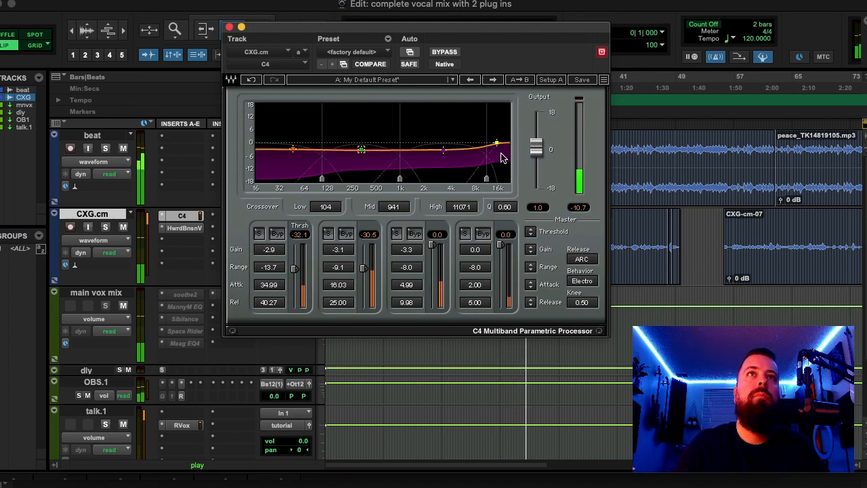
# - Set C4's third band to threshold -18.1, range -19.3, attack 0.50 and gain -1.2, and the fourth band's threshold to -49.8
pyautogui.moveTo(432, 246); pyautogui.dragTo(431, 275)
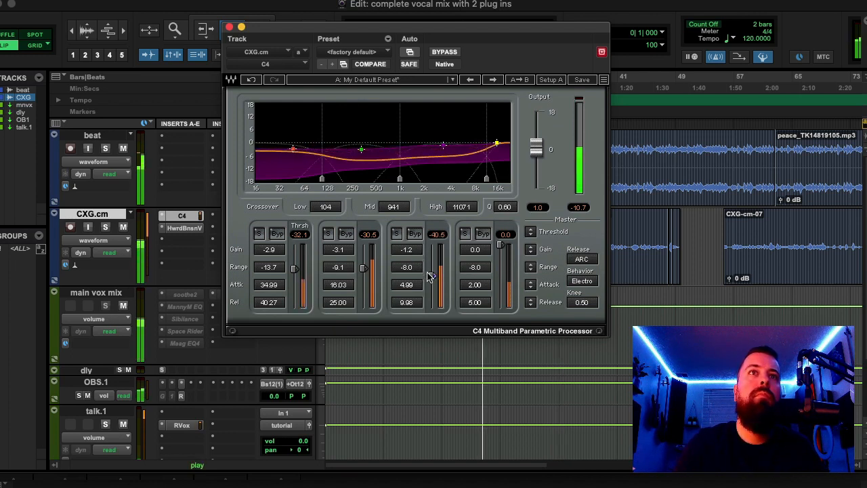
pyautogui.moveTo(409, 286); pyautogui.dragTo(409, 302)
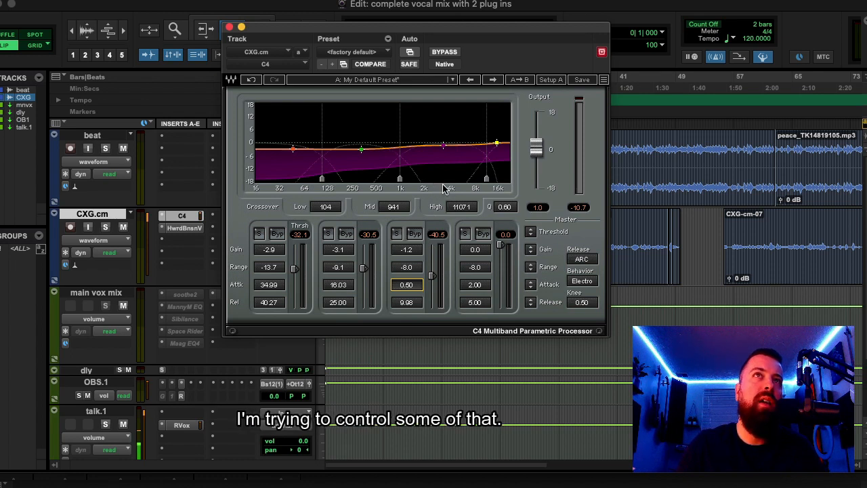
pyautogui.press('space')
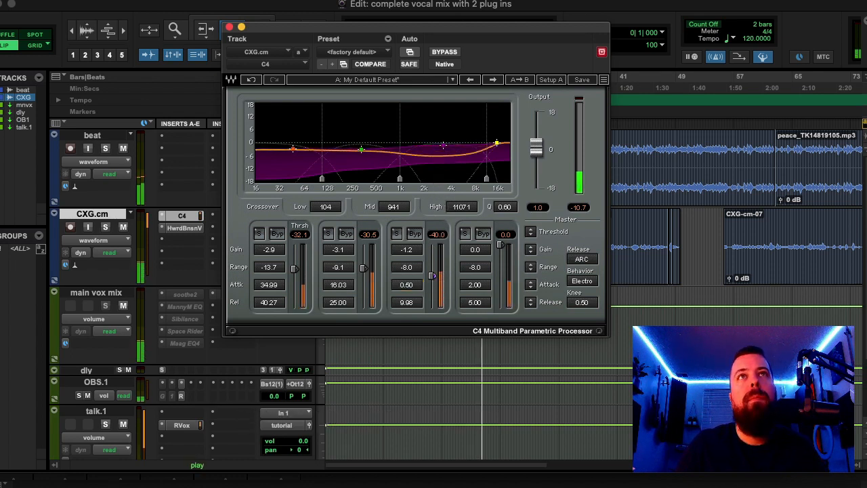
pyautogui.moveTo(432, 275); pyautogui.dragTo(410, 289)
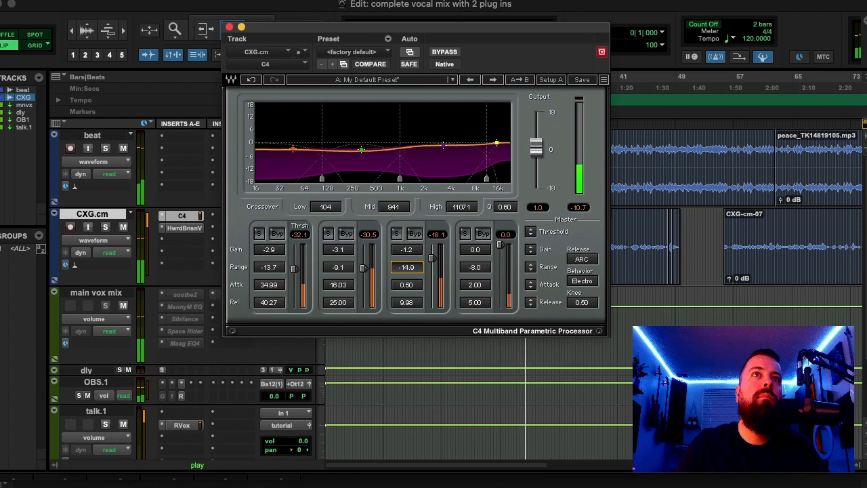
pyautogui.moveTo(406, 266); pyautogui.dragTo(406, 292)
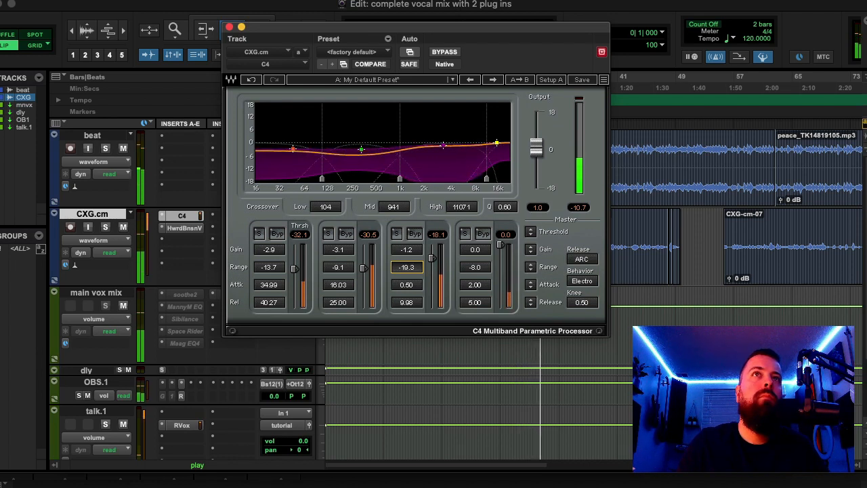
pyautogui.moveTo(499, 244); pyautogui.dragTo(500, 283)
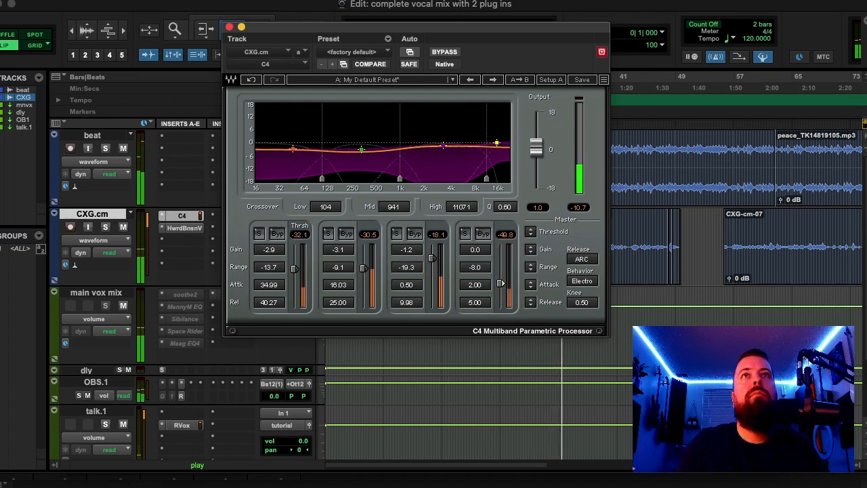
pyautogui.press('space')
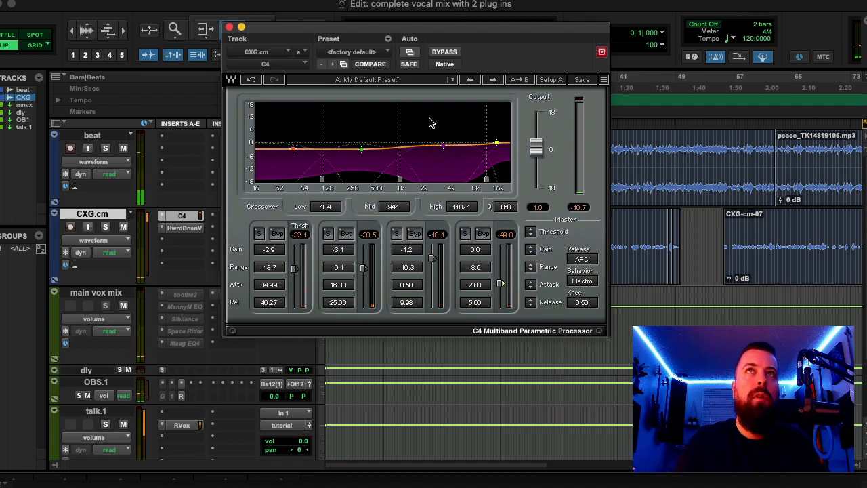
# - Compare the vocal with C4 bypassed and active during playback, and close the plug-in window
pyautogui.click(450, 54)
pyautogui.press('space')
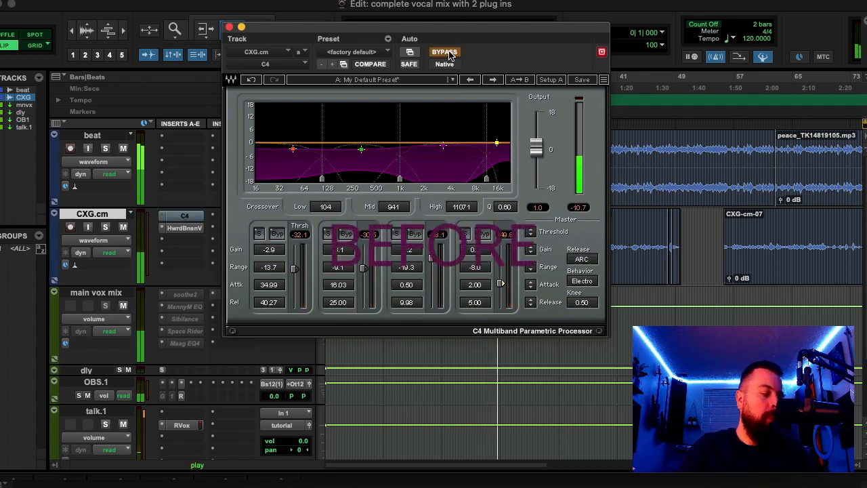
pyautogui.click(448, 54)
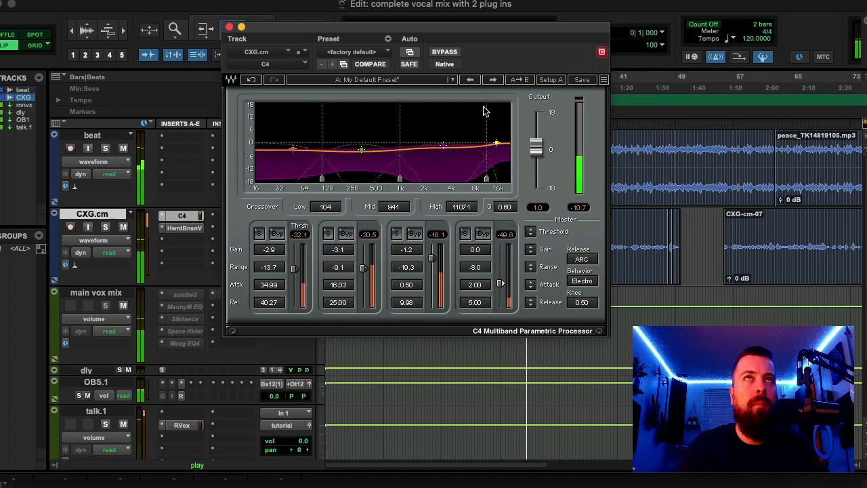
pyautogui.moveTo(483, 33); pyautogui.dragTo(483, 39)
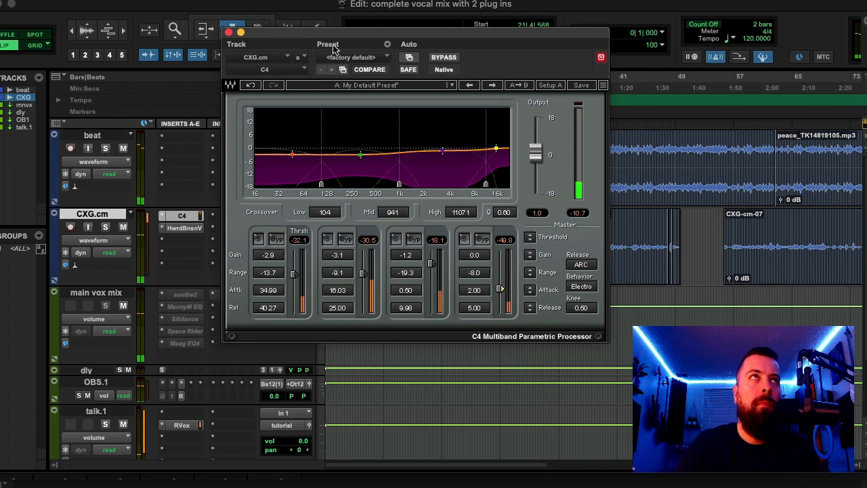
pyautogui.click(228, 32)
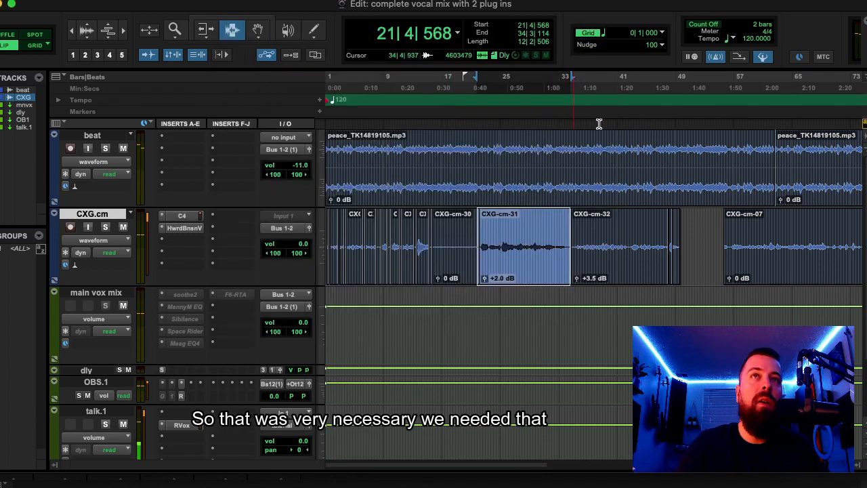
# - Reopen Howard Benson Vocals for the CXG-cm-31 passage, enable its Vocals module and raise the input level to about 7.8 dB
pyautogui.doubleClick(519, 230)
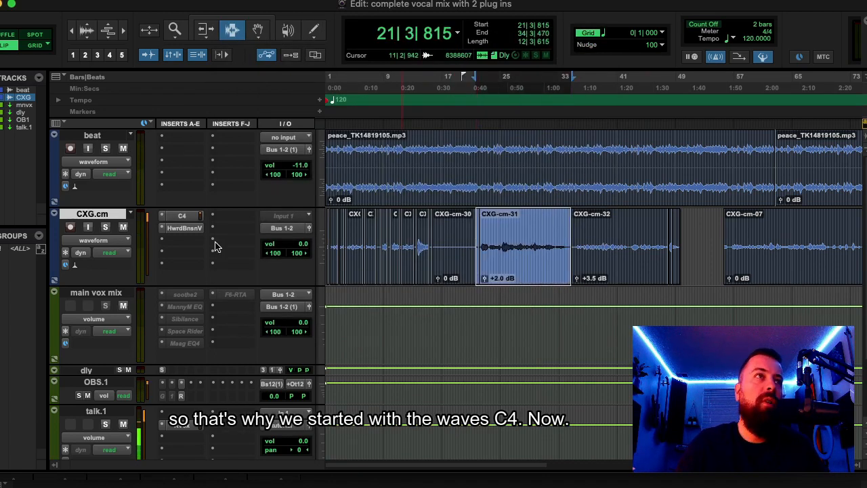
pyautogui.click(182, 228)
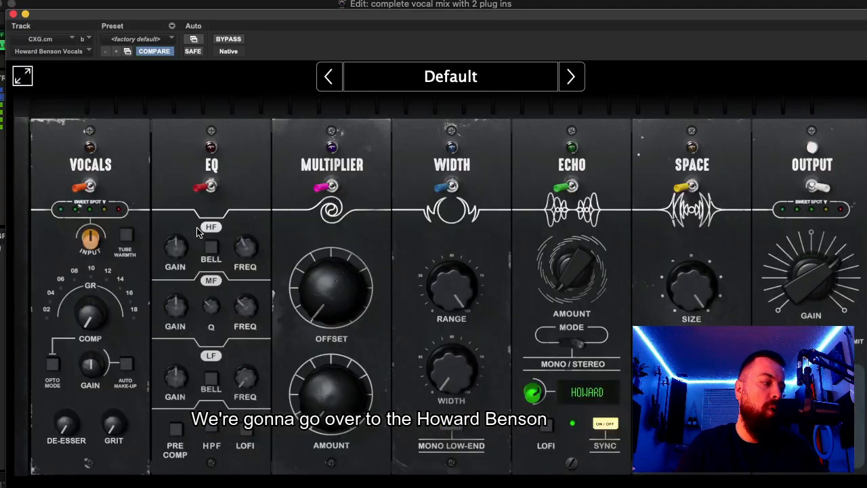
pyautogui.moveTo(402, 15); pyautogui.dragTo(402, 3)
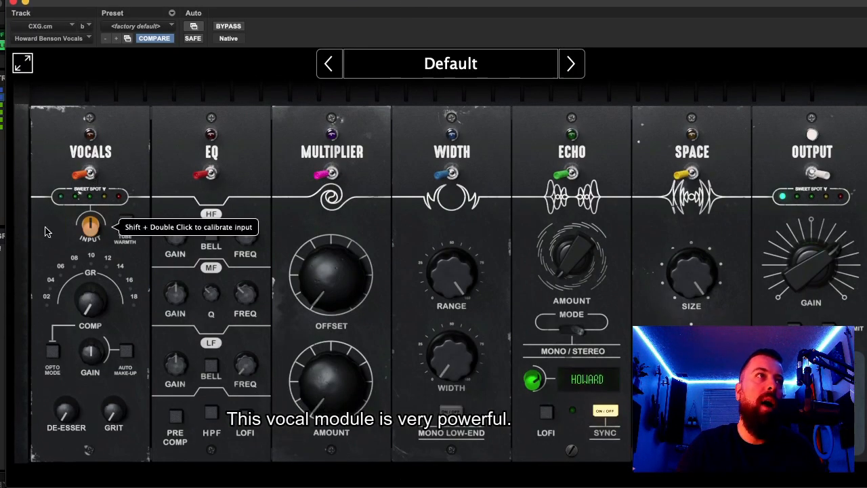
pyautogui.click(84, 174)
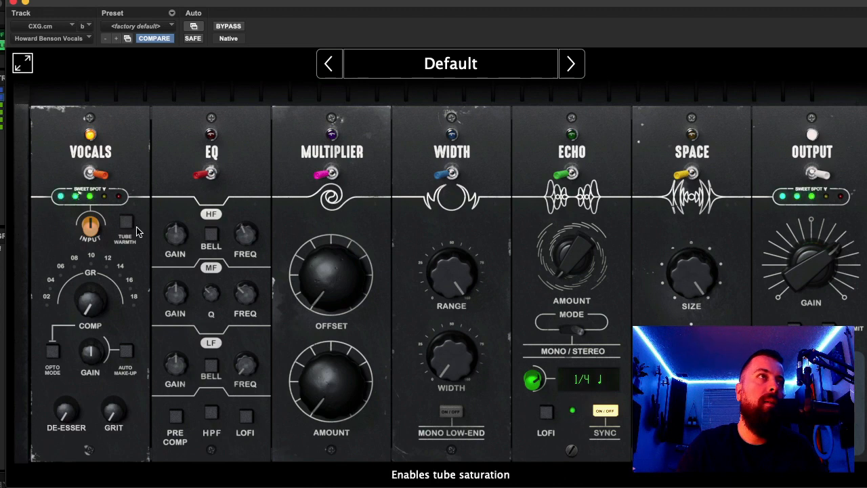
pyautogui.moveTo(90, 231); pyautogui.dragTo(95, 226)
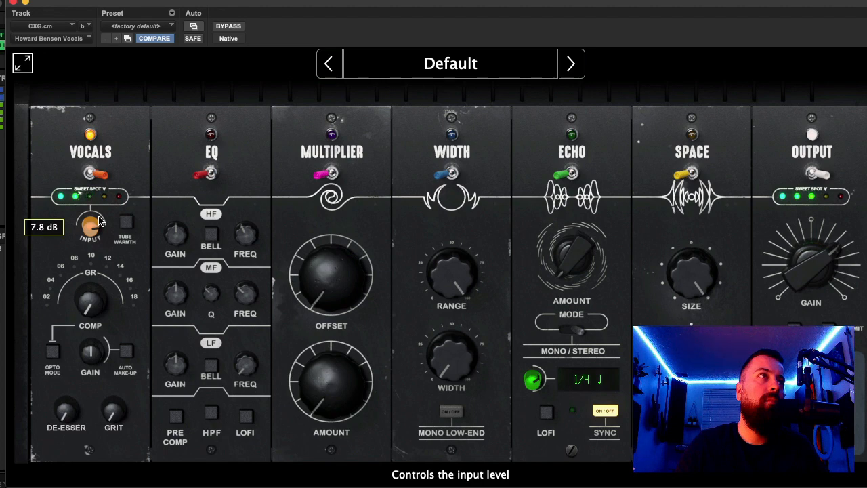
# - Raise the Output module's gain to about 51.3% while the vocal plays
pyautogui.moveTo(816, 278); pyautogui.dragTo(818, 273)
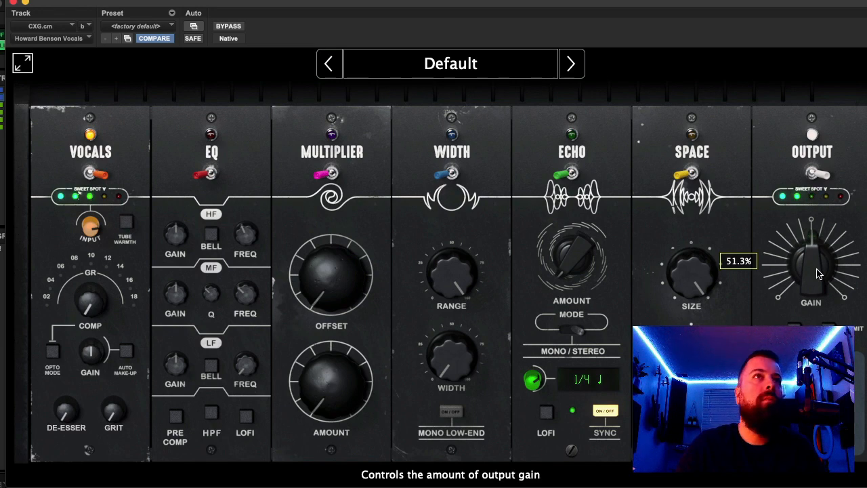
pyautogui.moveTo(817, 273); pyautogui.dragTo(818, 272)
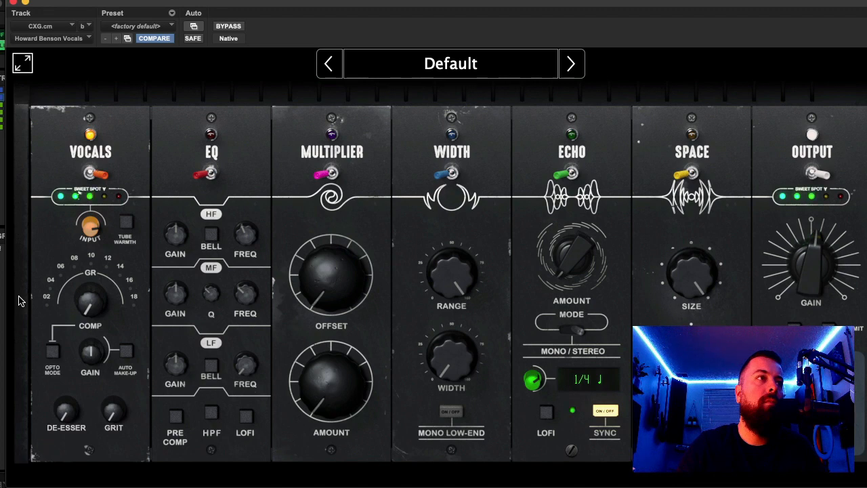
# - Set the Vocals module's compression to about 11.3% and its make-up gain to -7.0 dB while listening to the vocal
pyautogui.moveTo(88, 303)
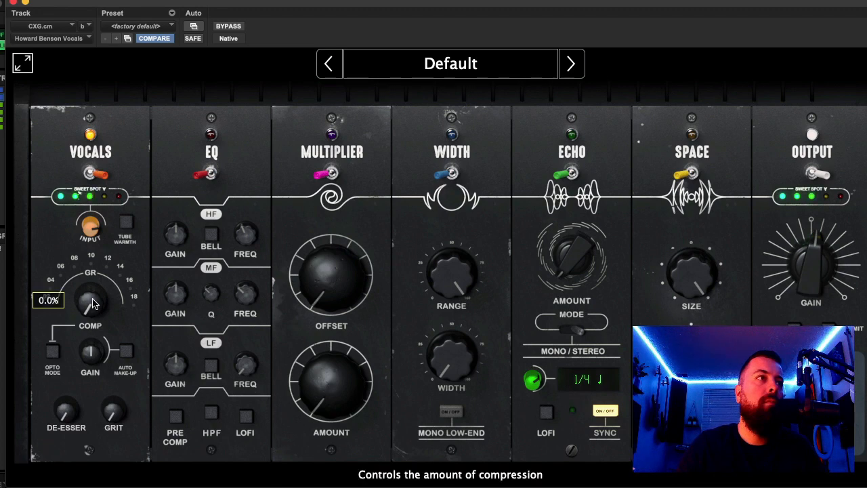
pyautogui.moveTo(90, 308)
pyautogui.mouseDown()
pyautogui.moveTo(100, 298)
pyautogui.moveTo(99, 307)
pyautogui.mouseUp()
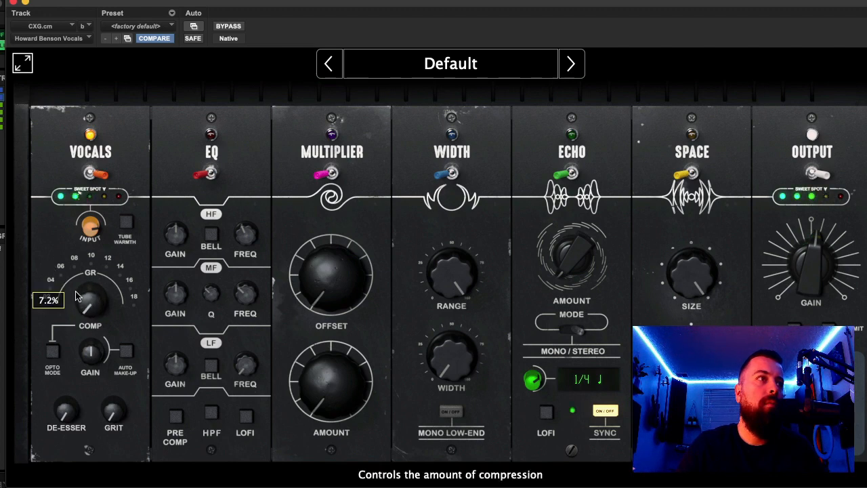
pyautogui.moveTo(89, 341); pyautogui.dragTo(90, 351)
pyautogui.moveTo(99, 305); pyautogui.dragTo(99, 306)
pyautogui.moveTo(92, 350); pyautogui.dragTo(96, 361)
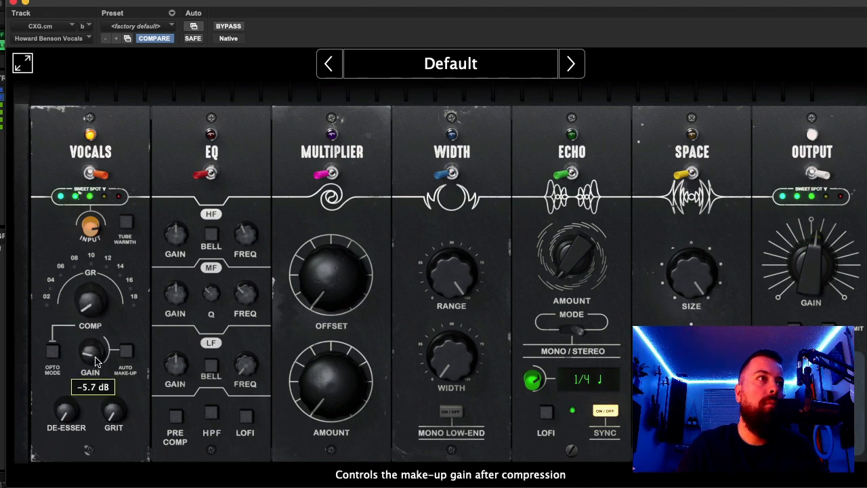
pyautogui.moveTo(99, 303); pyautogui.dragTo(99, 308)
pyautogui.moveTo(95, 345); pyautogui.dragTo(95, 349)
pyautogui.moveTo(94, 305); pyautogui.dragTo(87, 313)
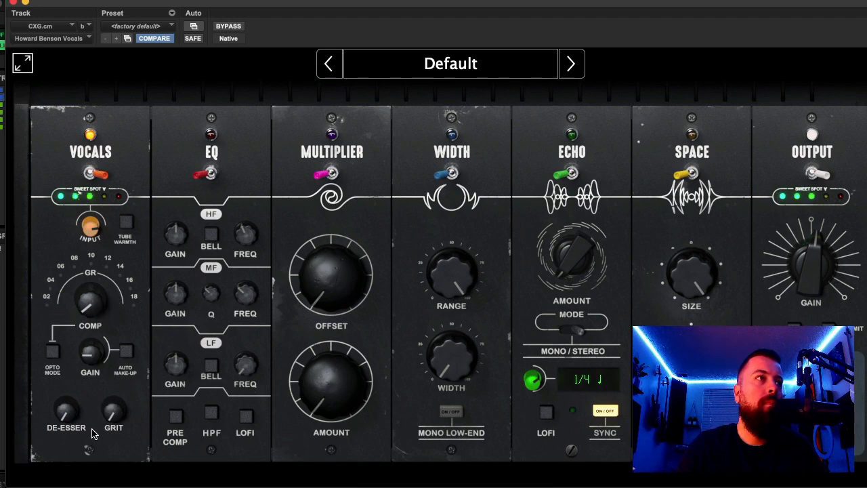
pyautogui.moveTo(84, 363)
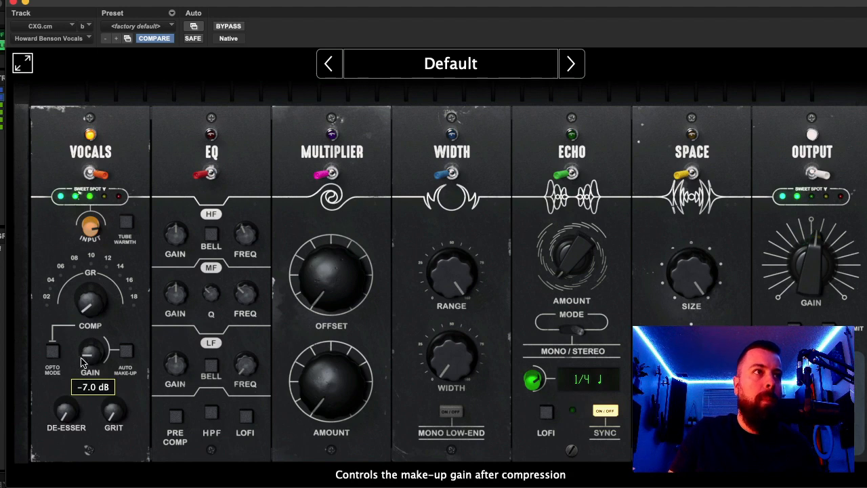
pyautogui.moveTo(87, 306)
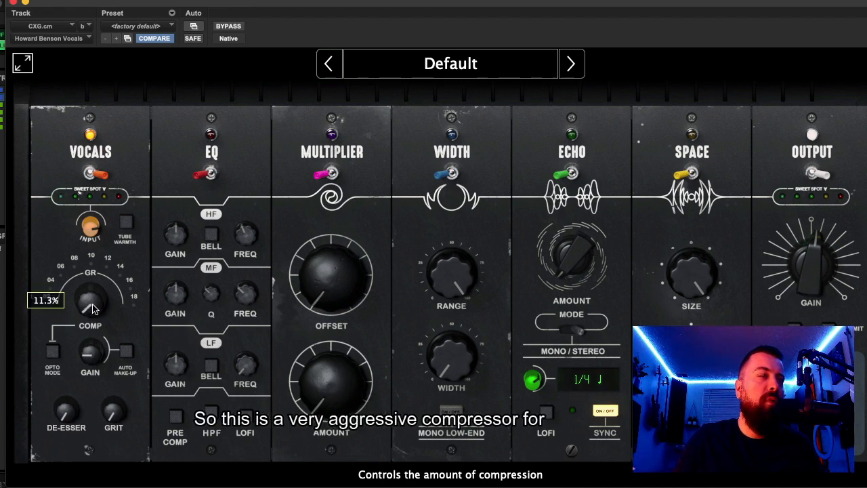
# - Engage Opto Mode for smoother compression, raise the compression to about 18.4% and bring the make-up gain back up slightly
pyautogui.click(53, 352)
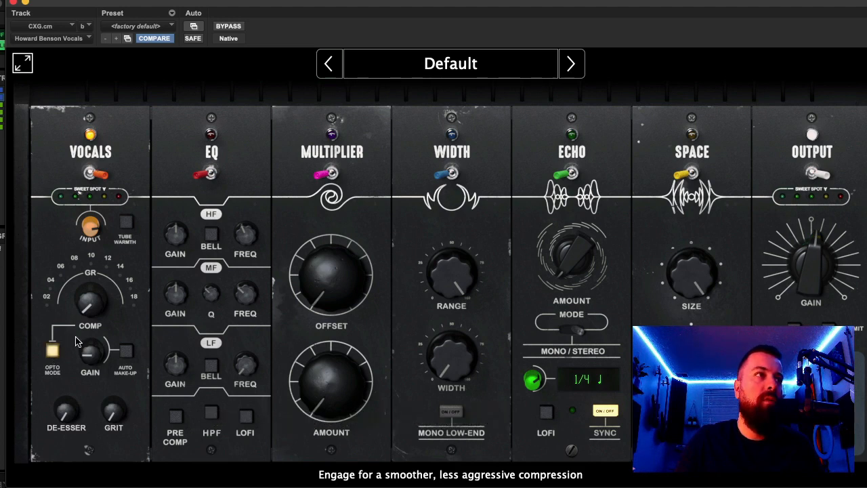
pyautogui.moveTo(89, 309); pyautogui.dragTo(93, 307)
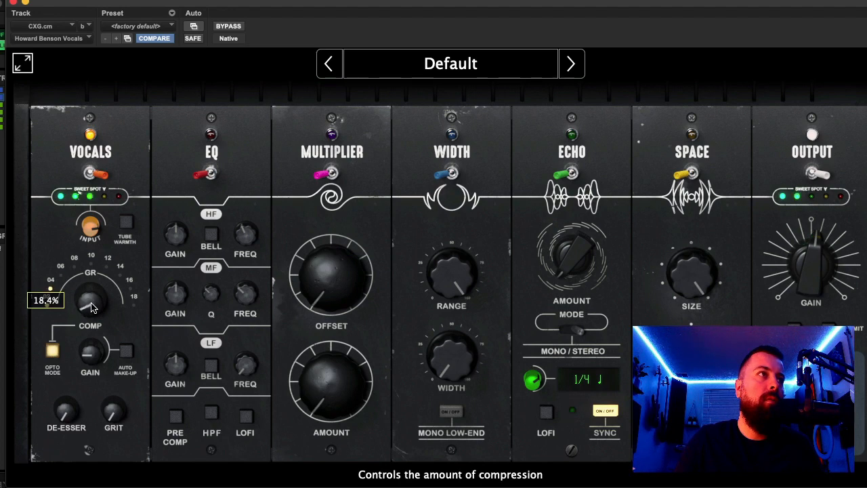
pyautogui.moveTo(91, 355); pyautogui.dragTo(102, 344)
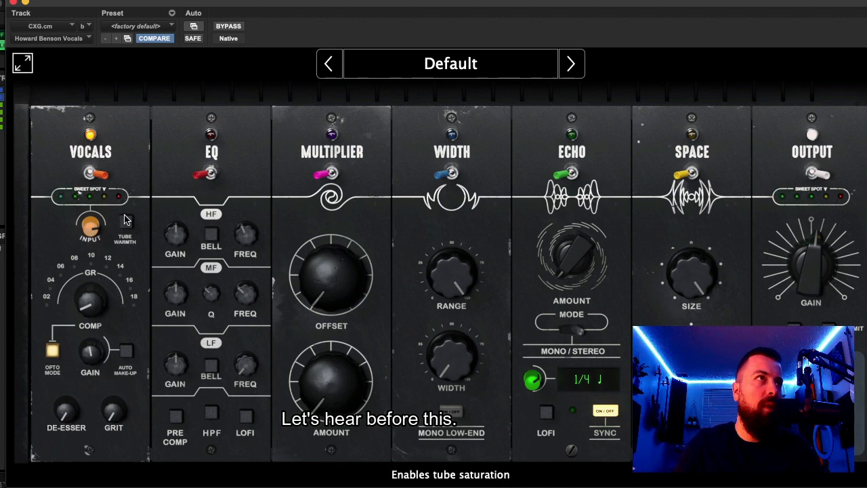
# - Compare the vocal with the Vocals module off and on, and raise the de-esser to a moderate amount
pyautogui.click(92, 175)
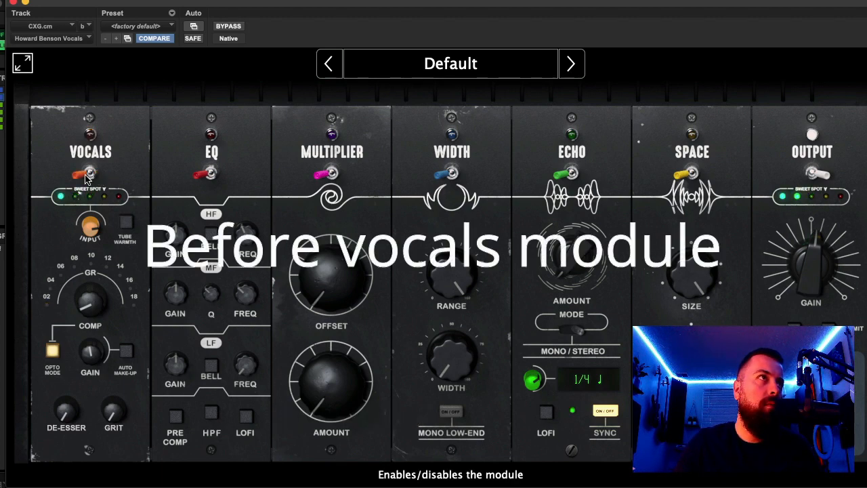
pyautogui.click(86, 174)
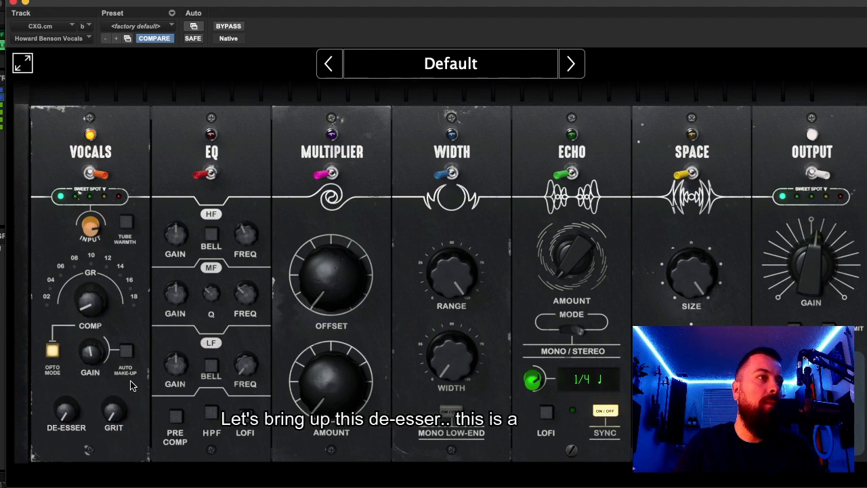
pyautogui.moveTo(72, 415); pyautogui.dragTo(79, 370)
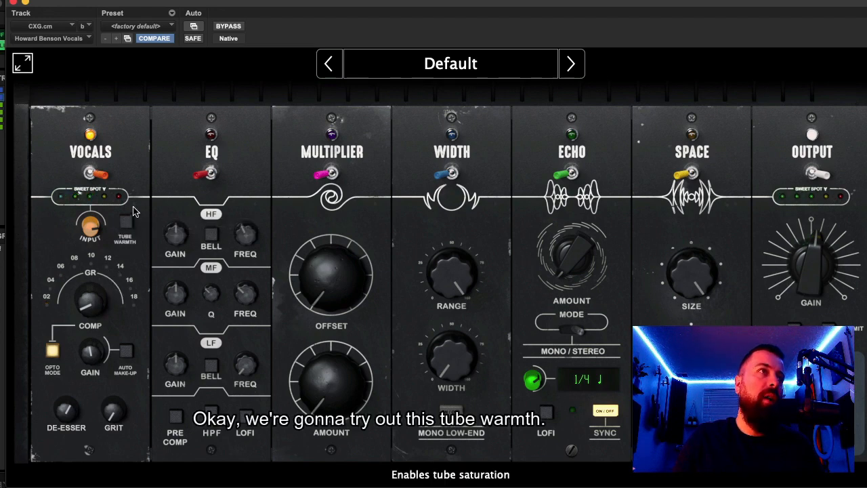
# - Audition Tube Warmth and about 67.8% Grit on the vocal, and return both to off
pyautogui.click(126, 222)
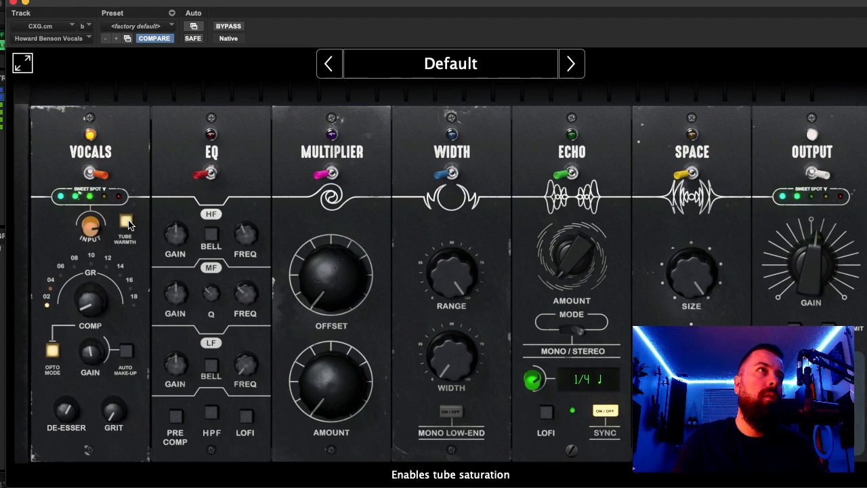
pyautogui.click(127, 222)
pyautogui.click(127, 222)
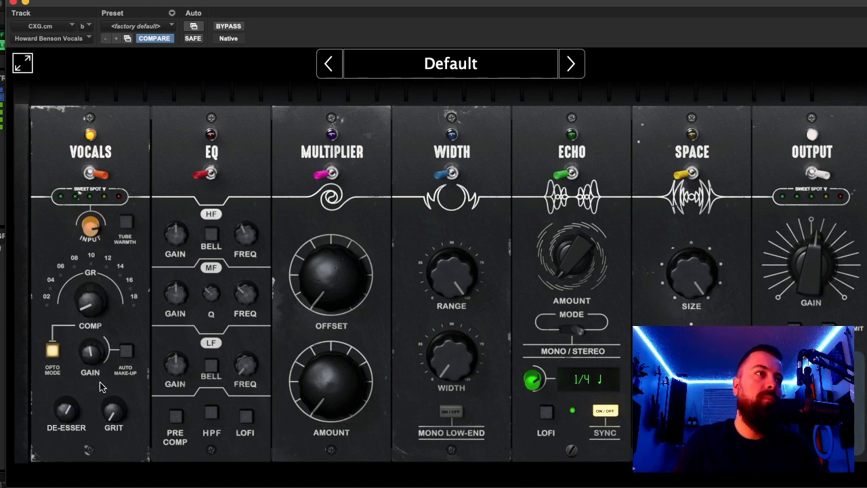
pyautogui.moveTo(105, 396); pyautogui.dragTo(108, 374)
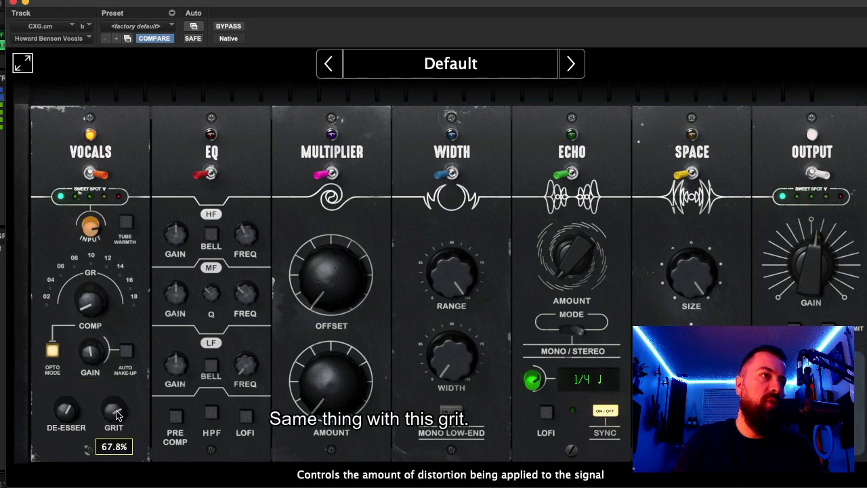
pyautogui.moveTo(114, 416); pyautogui.dragTo(117, 461)
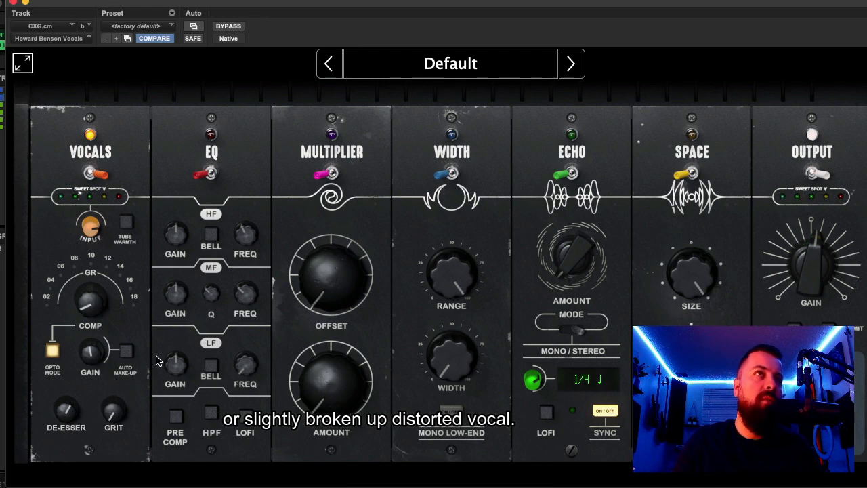
# - Enable the EQ module with its high-pass filter, switch the low band to Bell, raise its frequency and cut its gain
pyautogui.click(205, 175)
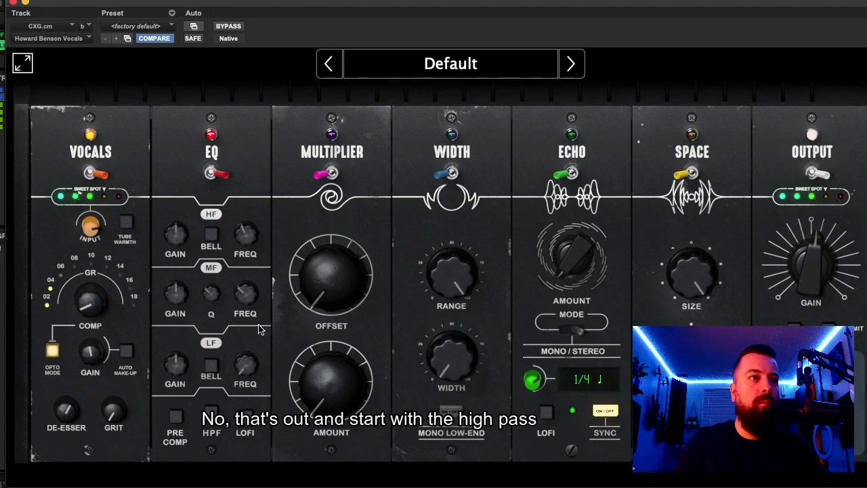
pyautogui.click(211, 411)
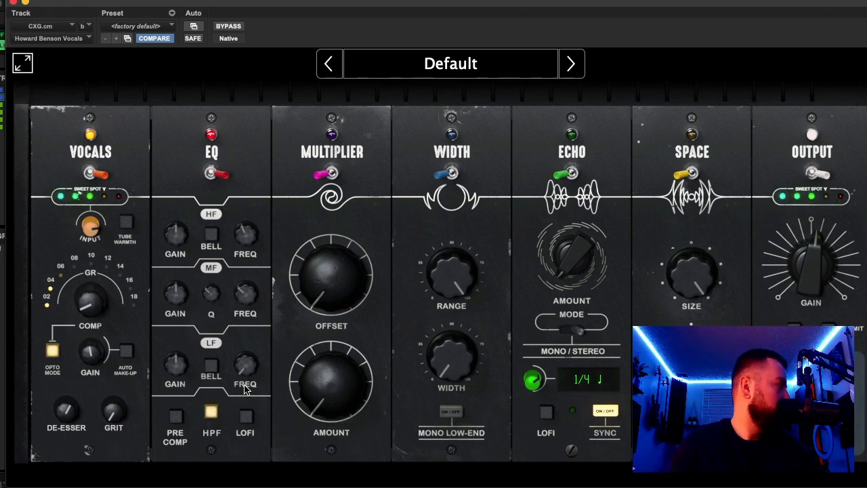
pyautogui.moveTo(249, 369)
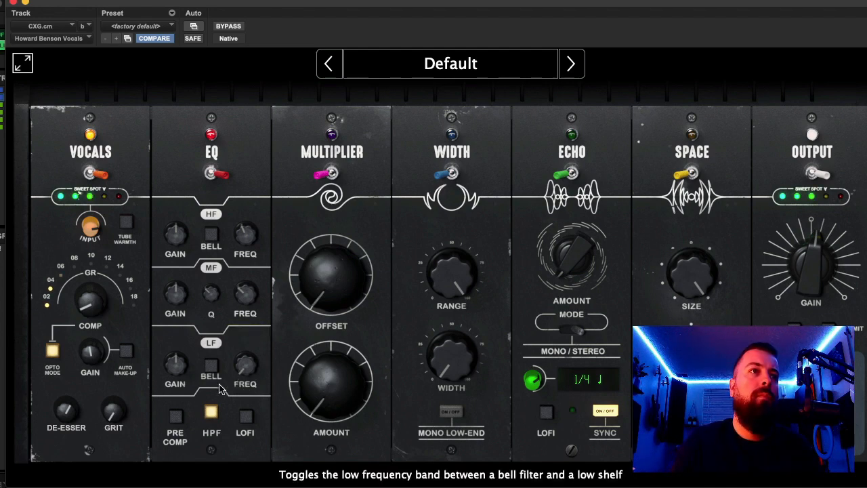
pyautogui.click(211, 366)
pyautogui.moveTo(248, 369)
pyautogui.mouseDown()
pyautogui.moveTo(248, 356)
pyautogui.moveTo(248, 365)
pyautogui.mouseUp()
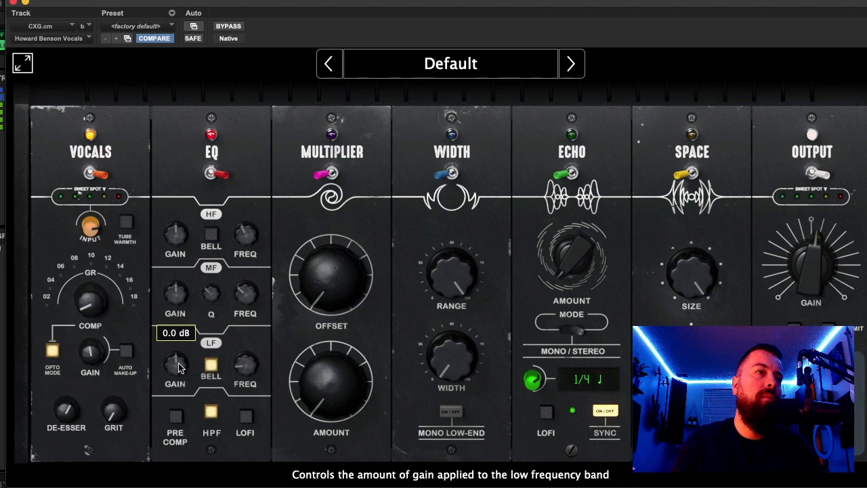
pyautogui.moveTo(180, 366)
pyautogui.mouseDown()
pyautogui.moveTo(179, 394)
pyautogui.moveTo(185, 373)
pyautogui.mouseUp()
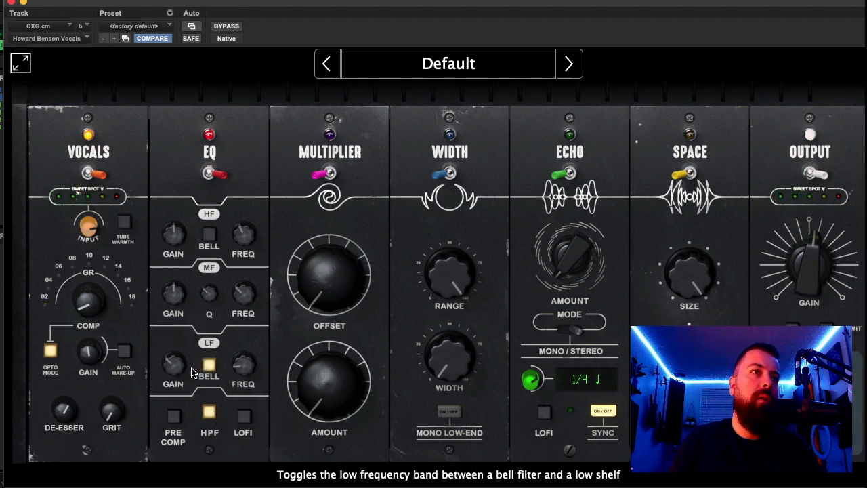
# - Compare the vocal with the EQ module off and on during playback
pyautogui.click(208, 175)
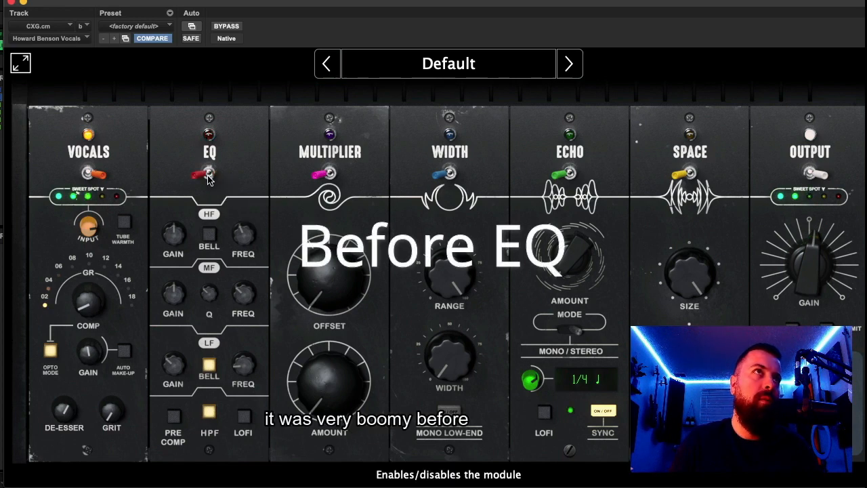
pyautogui.click(208, 175)
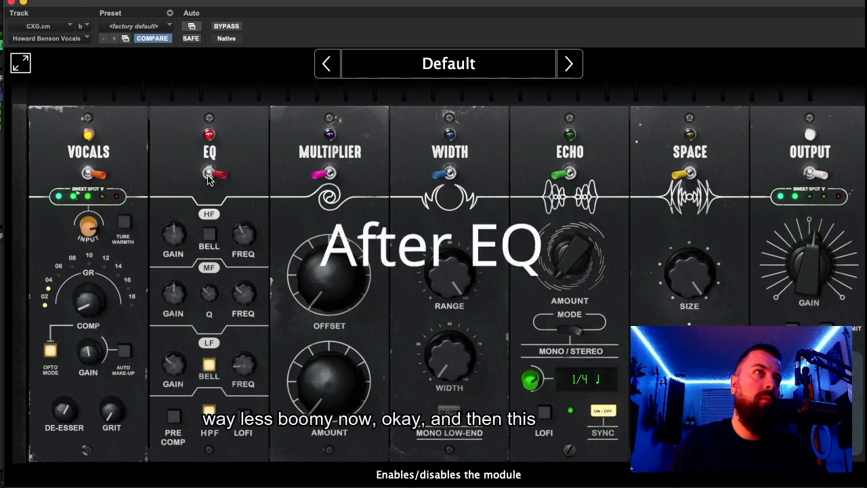
# - Boost the EQ's mid band by 1.5 dB at 2048 Hz with a Q of 2.35
pyautogui.moveTo(242, 291); pyautogui.dragTo(269, 247)
pyautogui.moveTo(271, 241); pyautogui.dragTo(238, 297)
pyautogui.press('space')
pyautogui.moveTo(182, 300); pyautogui.dragTo(227, 282)
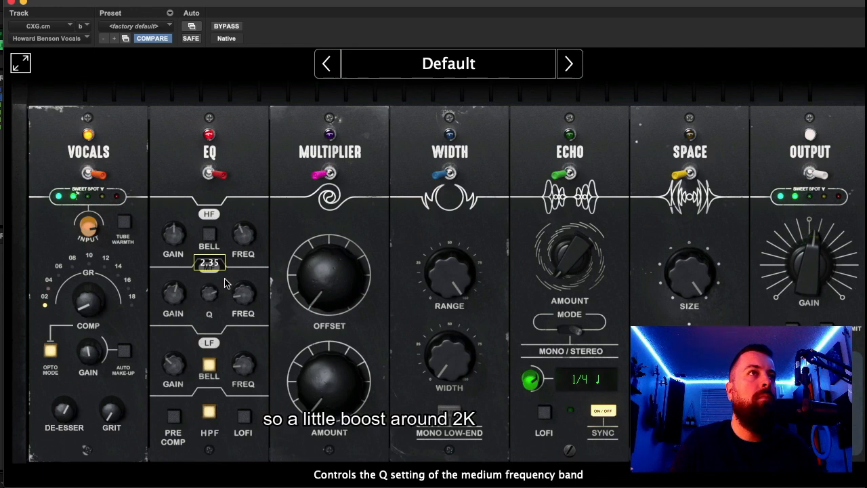
pyautogui.moveTo(238, 300)
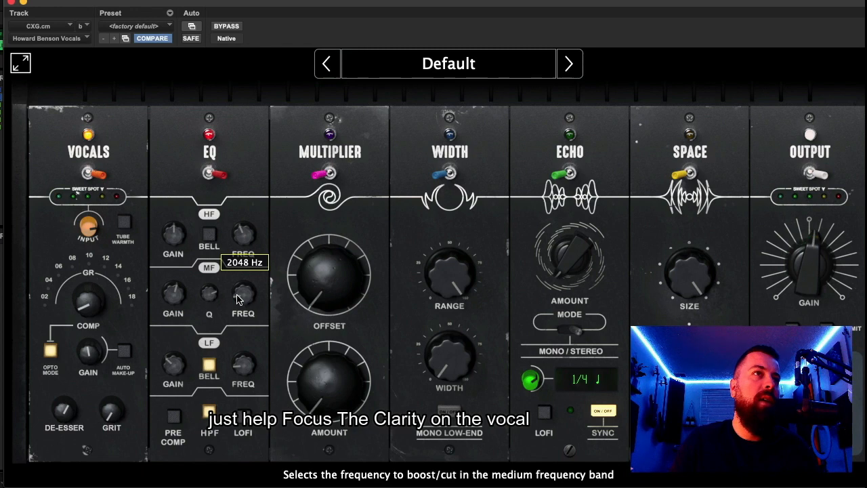
pyautogui.moveTo(180, 298)
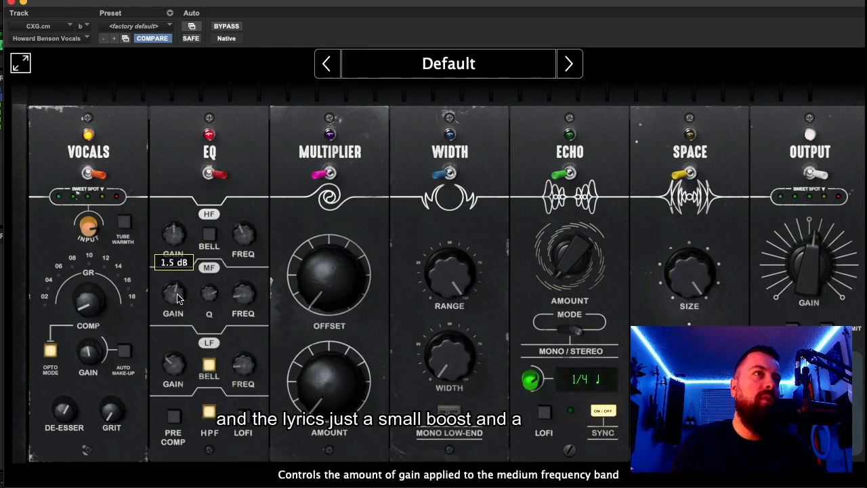
pyautogui.moveTo(209, 294)
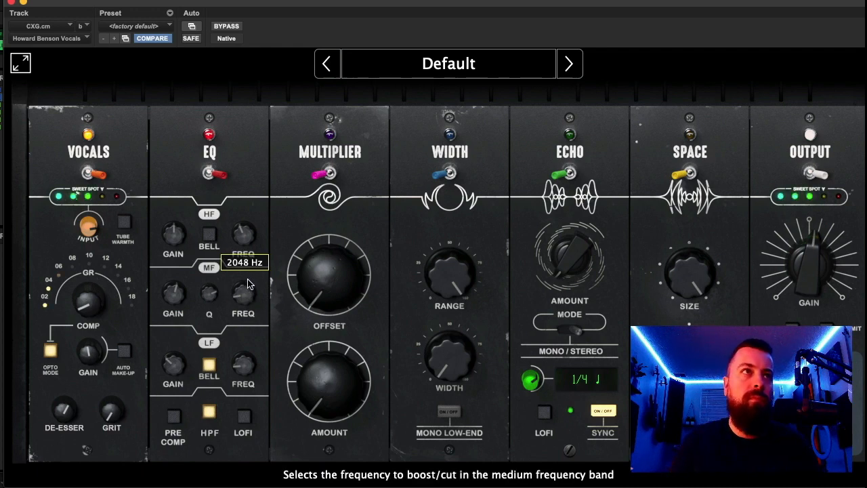
# - Set the EQ's high band frequency to 16000 Hz and boost its gain to add air to the vocal during playback
pyautogui.moveTo(167, 237)
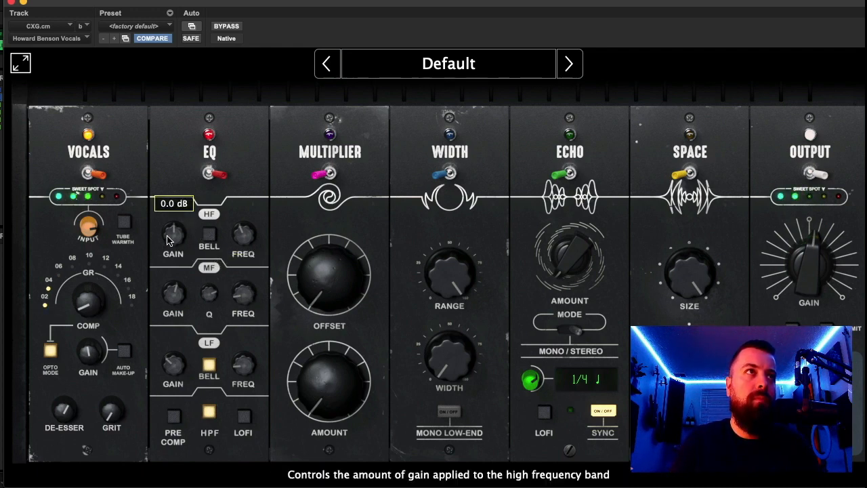
pyautogui.moveTo(244, 234)
pyautogui.scroll(4, 244, 234)
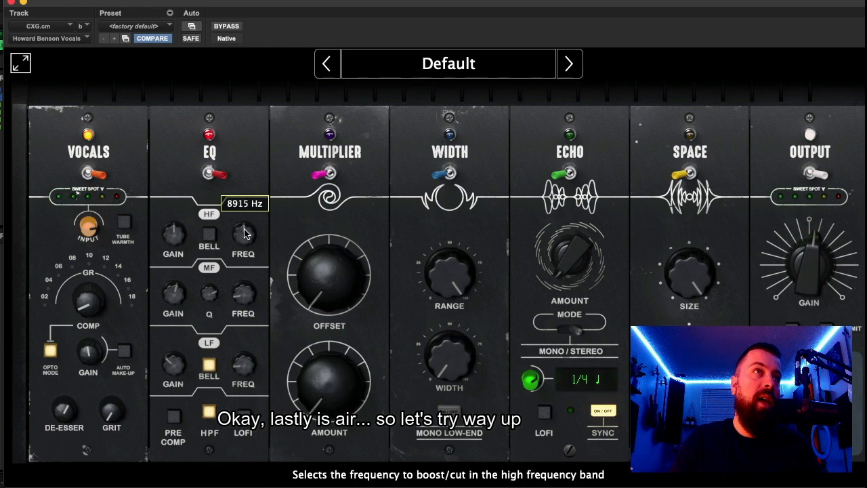
pyautogui.moveTo(244, 234); pyautogui.dragTo(253, 195)
pyautogui.moveTo(182, 238)
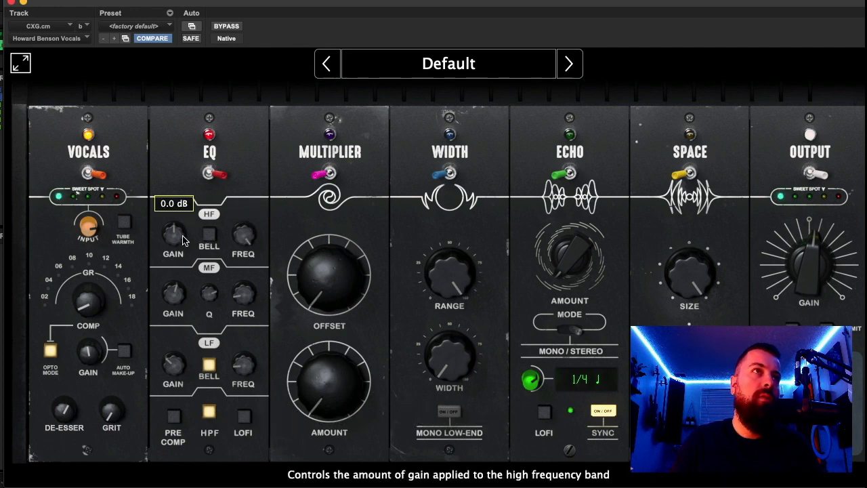
pyautogui.moveTo(183, 238); pyautogui.dragTo(190, 206)
pyautogui.moveTo(240, 240)
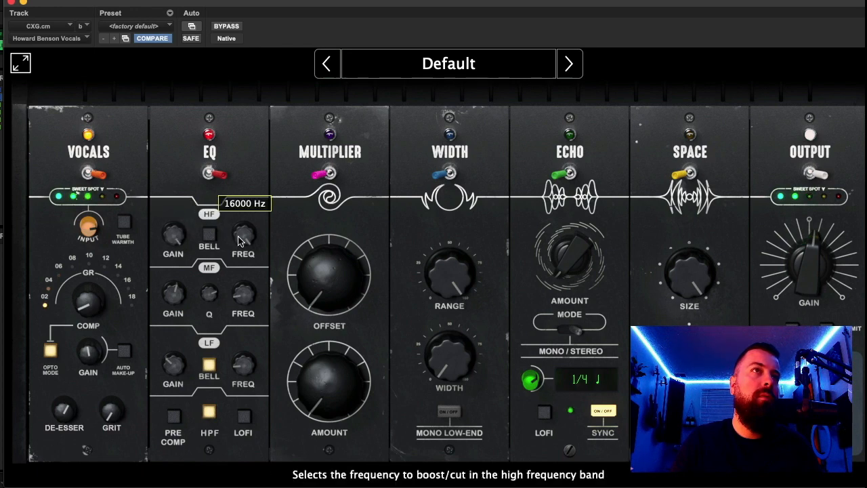
pyautogui.moveTo(238, 237)
pyautogui.mouseDown()
pyautogui.moveTo(232, 275)
pyautogui.moveTo(251, 240)
pyautogui.mouseUp()
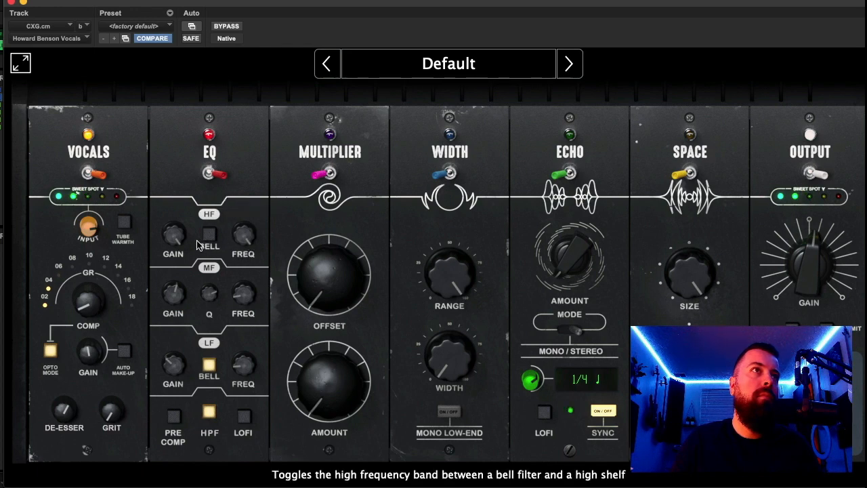
pyautogui.moveTo(173, 237)
pyautogui.moveTo(172, 237); pyautogui.dragTo(174, 247)
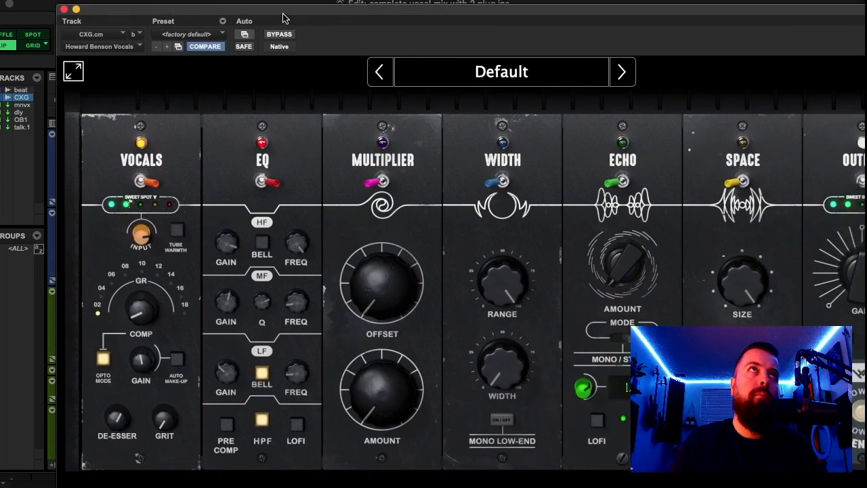
# - Check the EQ off and on again, and lower the high and mid band gains slightly during playback
pyautogui.click(238, 181)
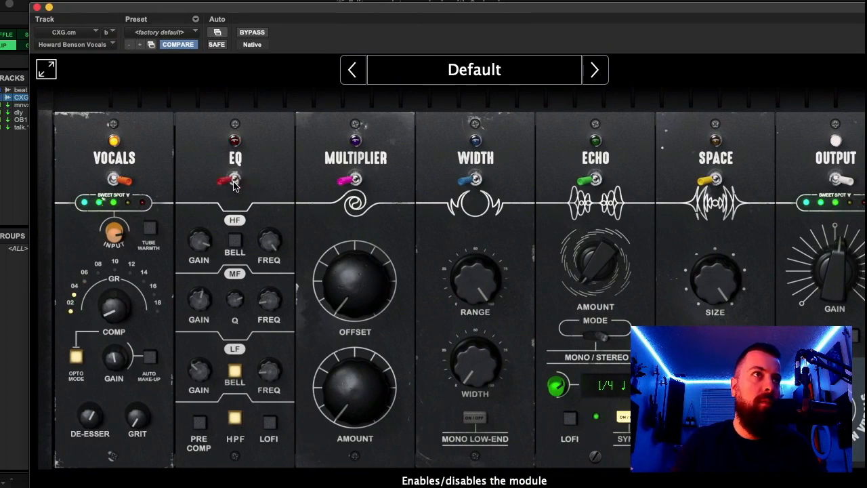
pyautogui.click(235, 180)
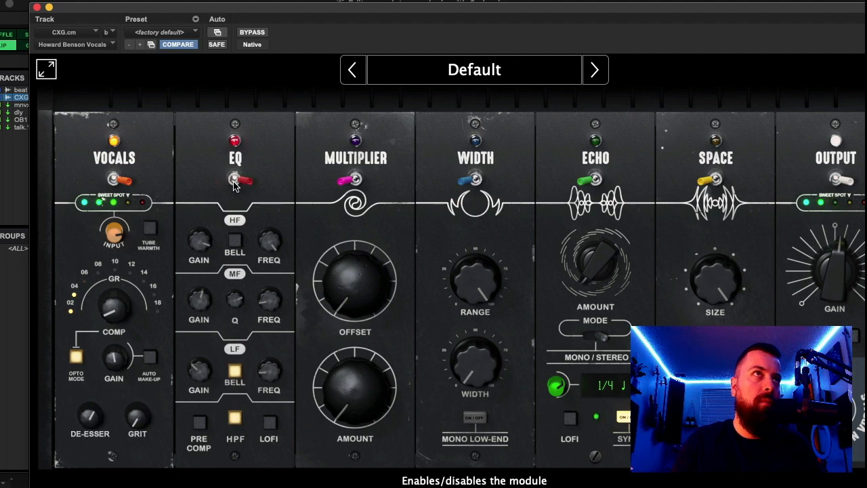
pyautogui.moveTo(203, 237)
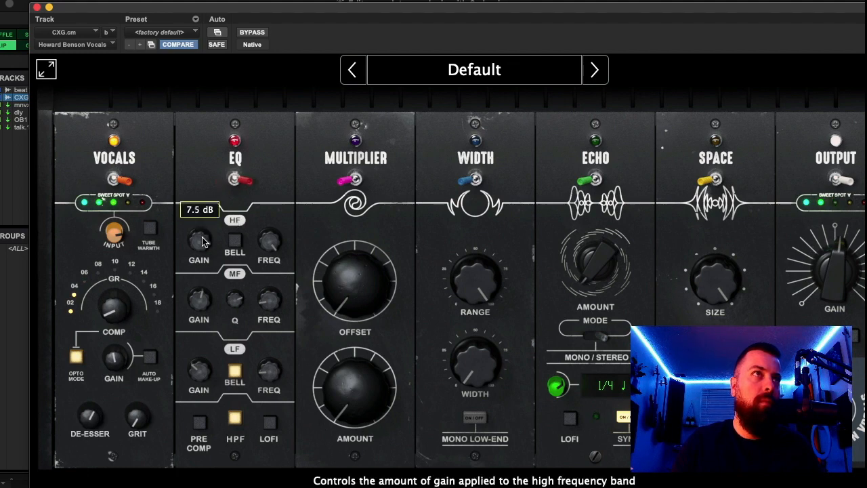
pyautogui.moveTo(205, 296)
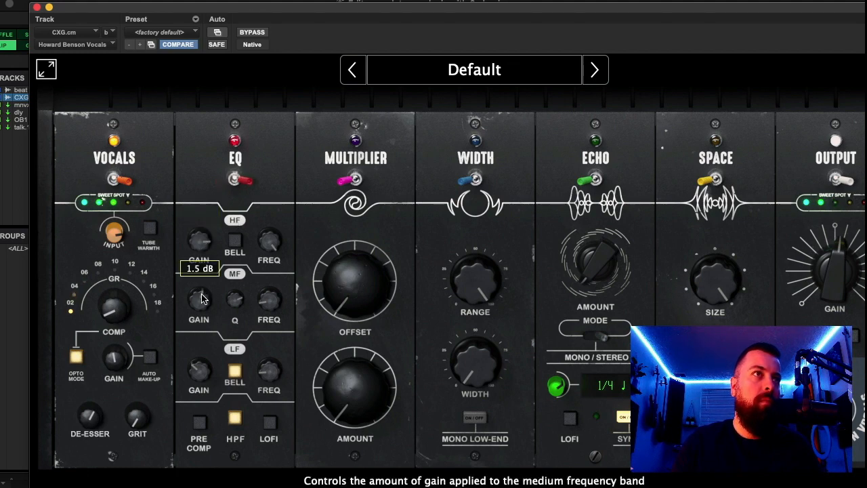
pyautogui.scroll(-3, 200, 302)
# - Compare the vocal with the compressor's auto make-up gain on and off, leaving it off
pyautogui.moveTo(113, 316)
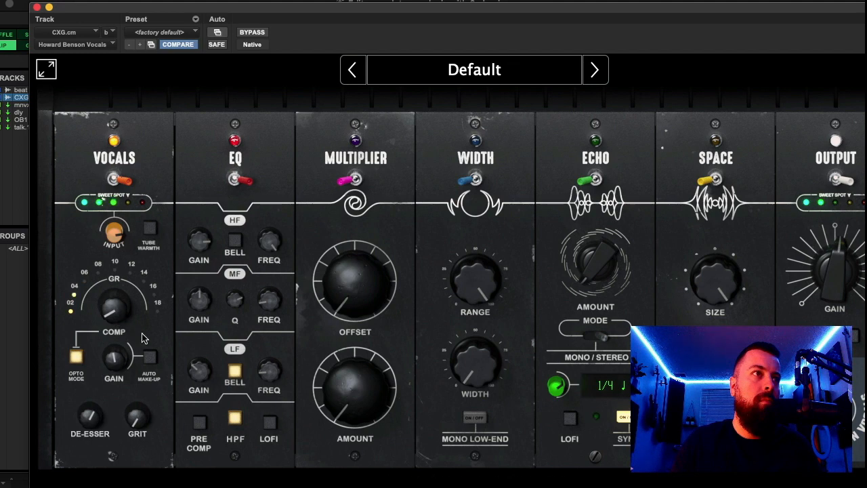
pyautogui.click(149, 357)
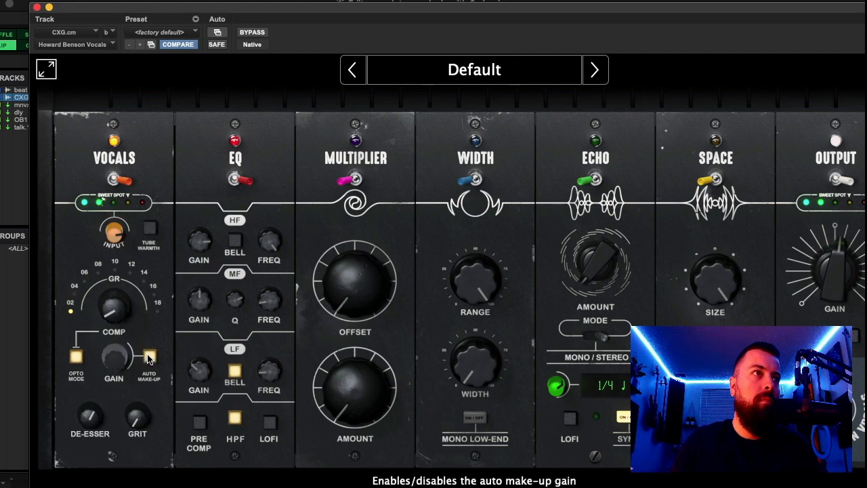
pyautogui.click(149, 358)
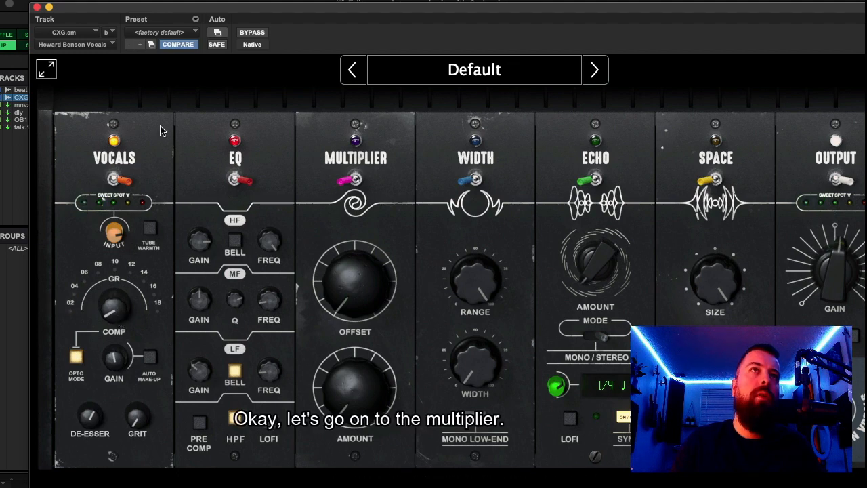
# - Enable the Multiplier module and raise the amount of its generated vocal doubles
pyautogui.click(344, 179)
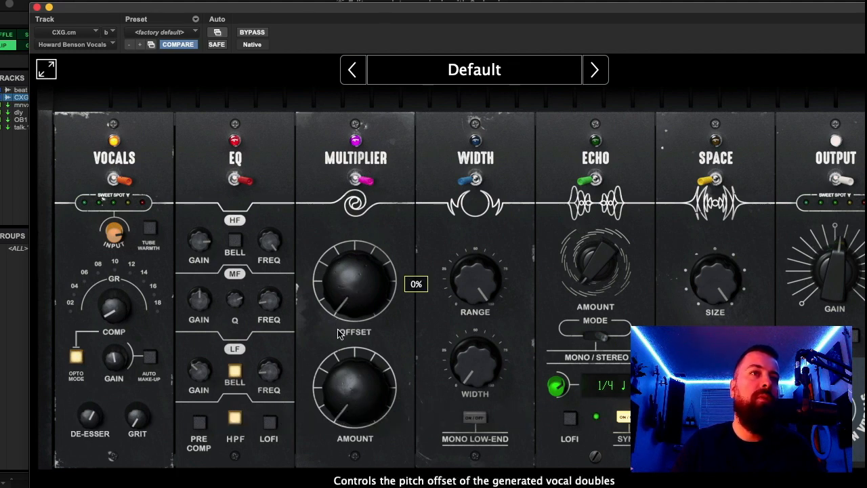
pyautogui.moveTo(349, 396); pyautogui.dragTo(337, 371)
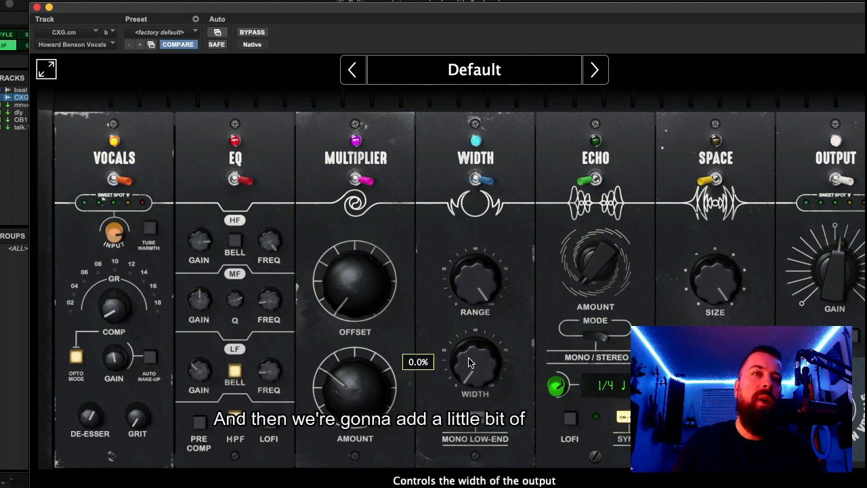
# - Enable the Width module with Mono Low-End on and set its width to 33.3%
pyautogui.click(480, 423)
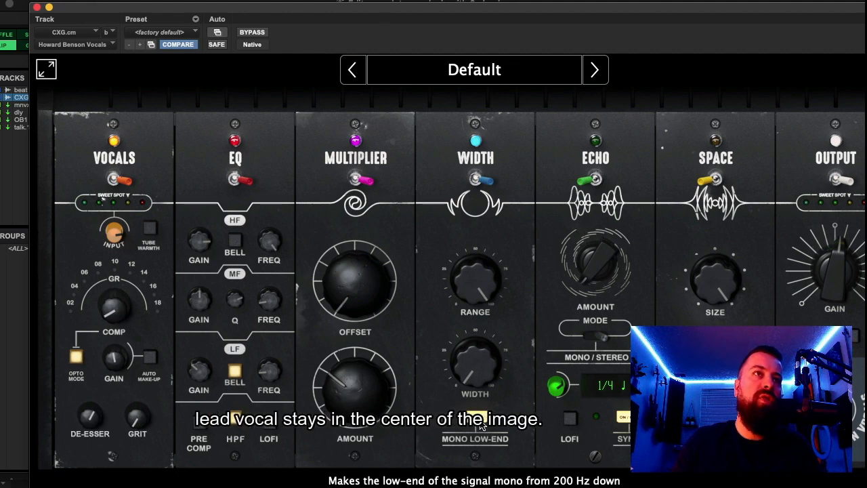
pyautogui.moveTo(477, 370)
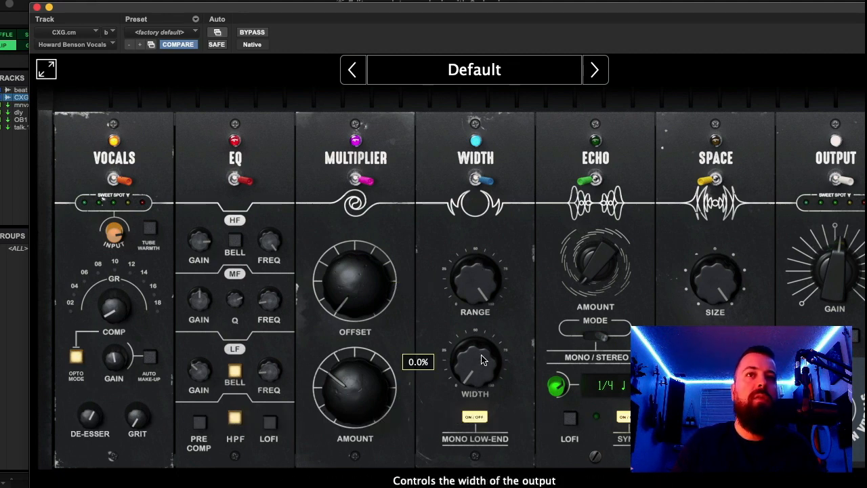
pyautogui.moveTo(478, 370); pyautogui.dragTo(476, 350)
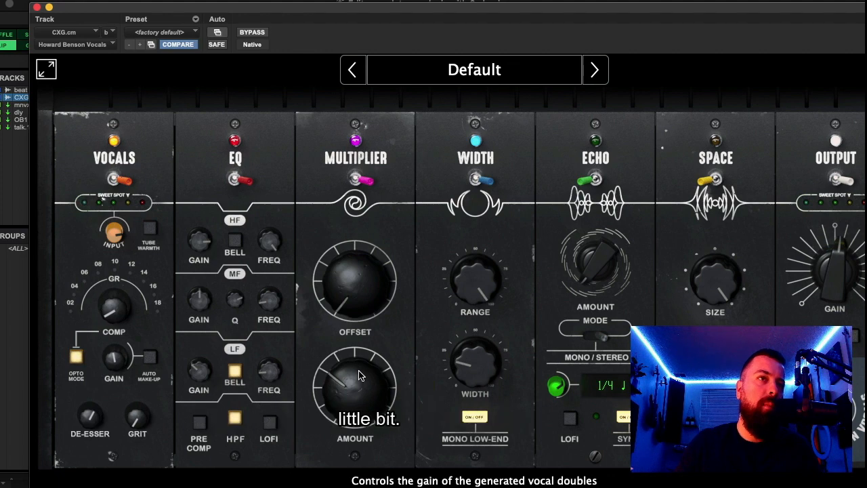
# - Lower the Multiplier's amount to 19% and reduce the Width module's range while listening to the vocal
pyautogui.moveTo(360, 375); pyautogui.dragTo(357, 384)
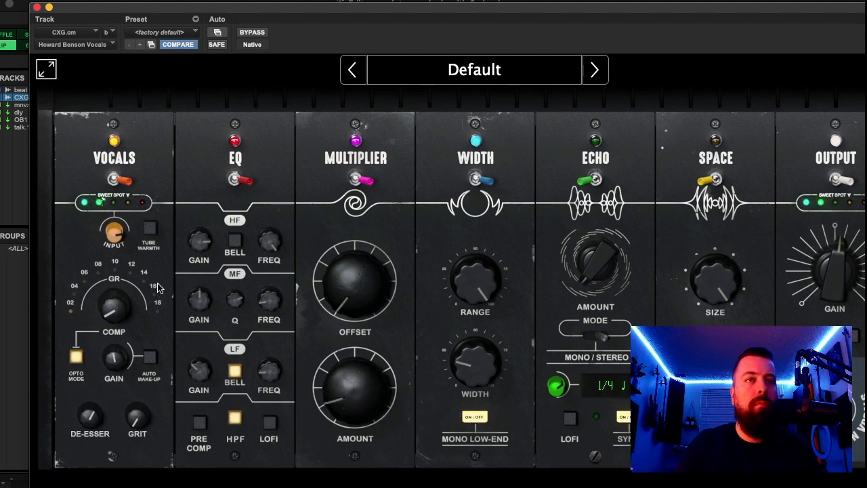
pyautogui.moveTo(280, 315)
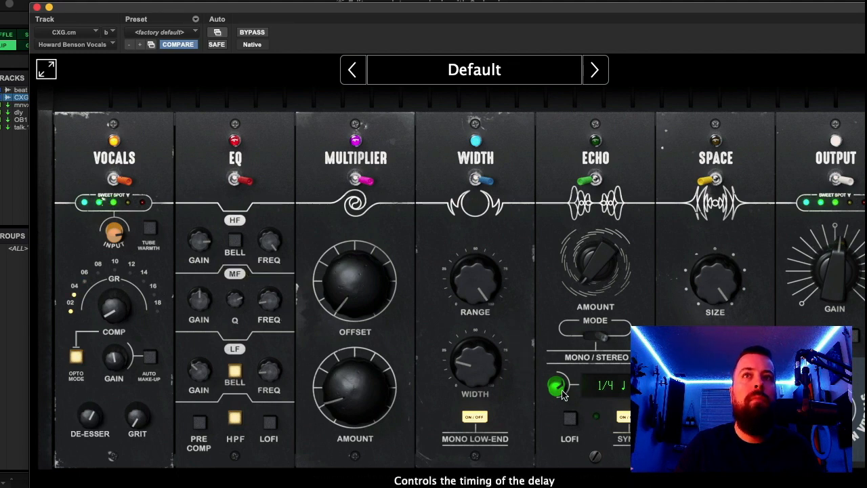
pyautogui.moveTo(502, 361)
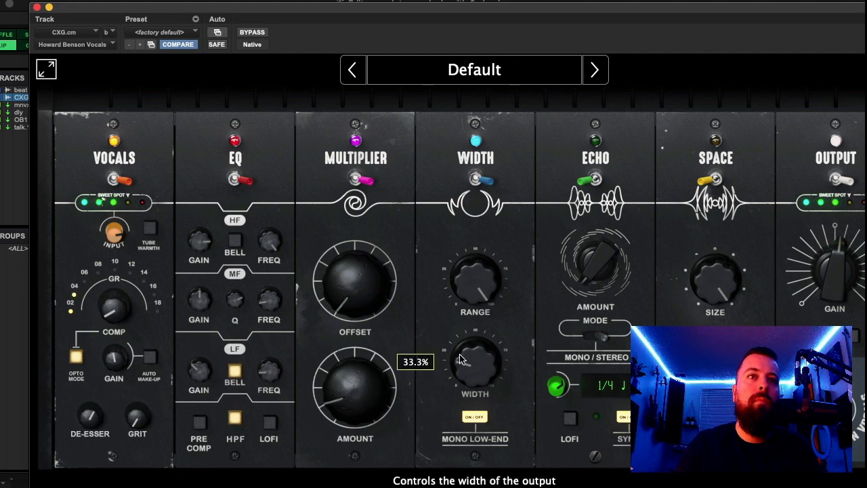
pyautogui.moveTo(478, 269); pyautogui.dragTo(476, 297)
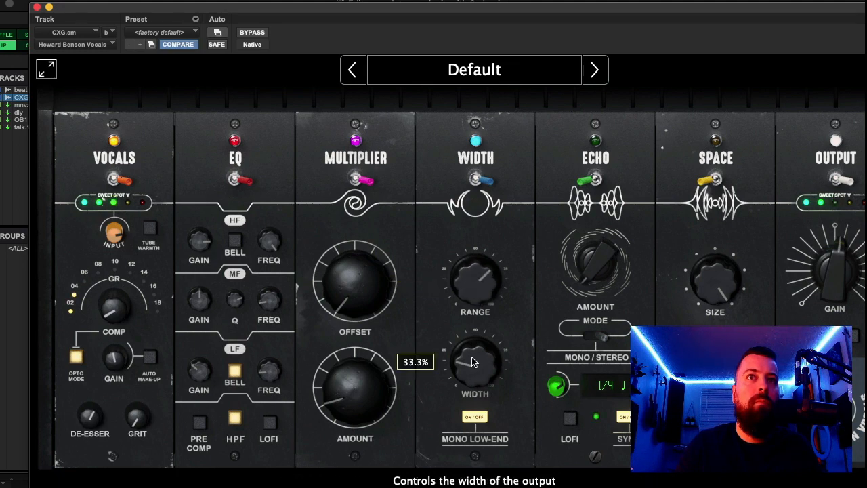
pyautogui.moveTo(473, 355); pyautogui.dragTo(473, 356)
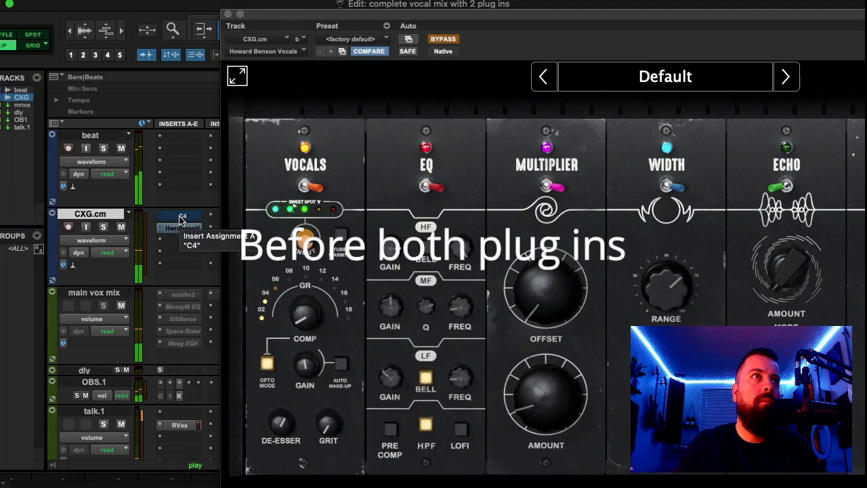
# - Compare the vocal with both C4 and Howard Benson Vocals bypassed and active during playback
pyautogui.hotkey('shift', 'a')
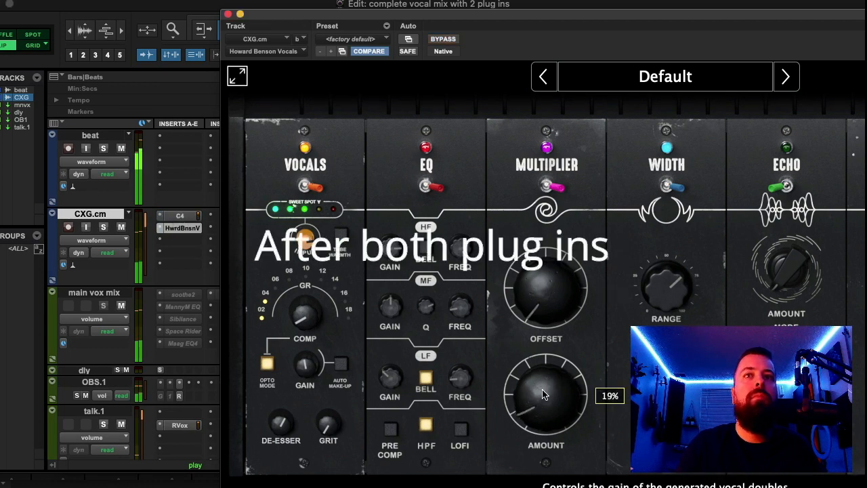
pyautogui.moveTo(607, 14); pyautogui.dragTo(378, 14)
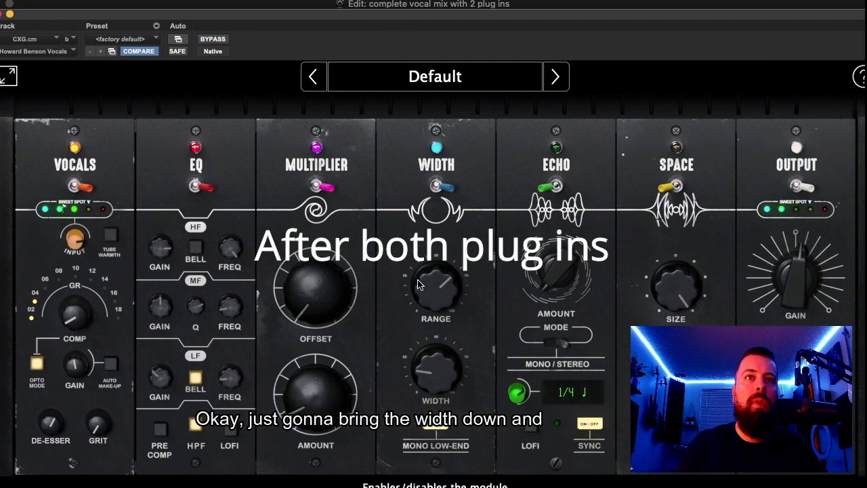
# - Lower the Width module's width and reduce the Multiplier's amount to 12% for a more intimate vocal
pyautogui.moveTo(434, 376)
pyautogui.moveTo(434, 375); pyautogui.dragTo(435, 389)
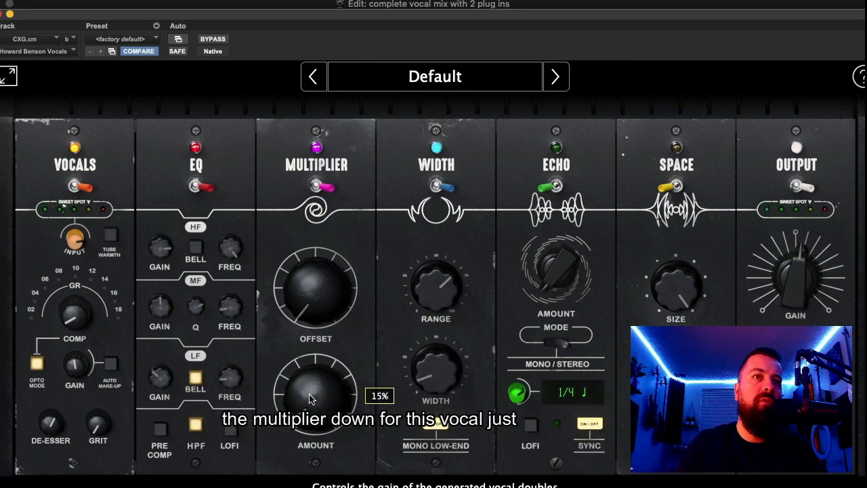
pyautogui.moveTo(309, 399); pyautogui.dragTo(310, 403)
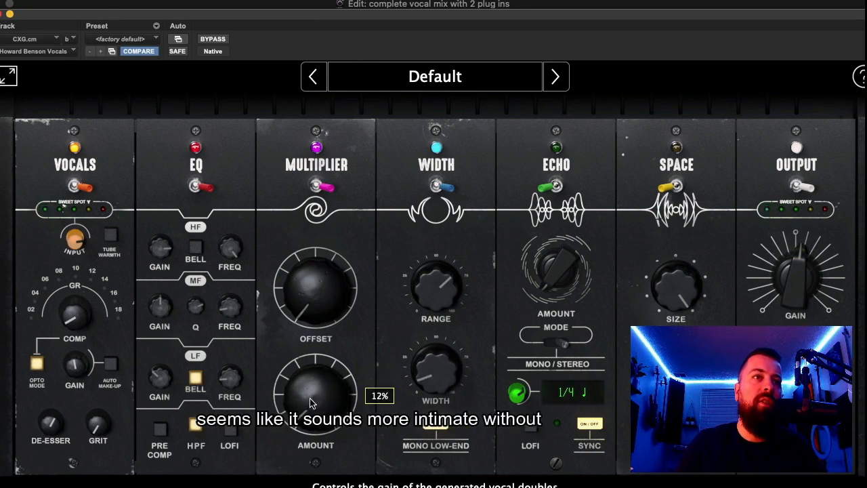
pyautogui.moveTo(427, 371); pyautogui.dragTo(426, 374)
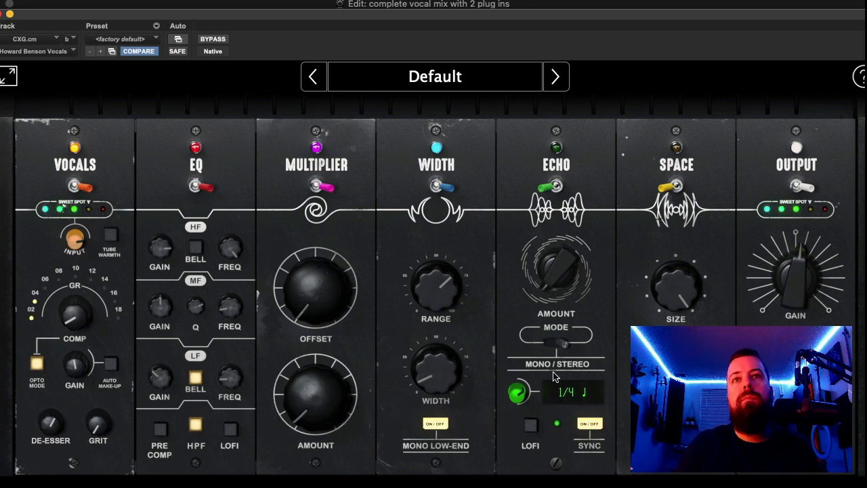
# - Enable the Echo module in mono mode with Lofi on, and adjust its amount during playback
pyautogui.moveTo(556, 265)
pyautogui.mouseDown()
pyautogui.moveTo(556, 252)
pyautogui.moveTo(556, 264)
pyautogui.mouseUp()
pyautogui.click(554, 187)
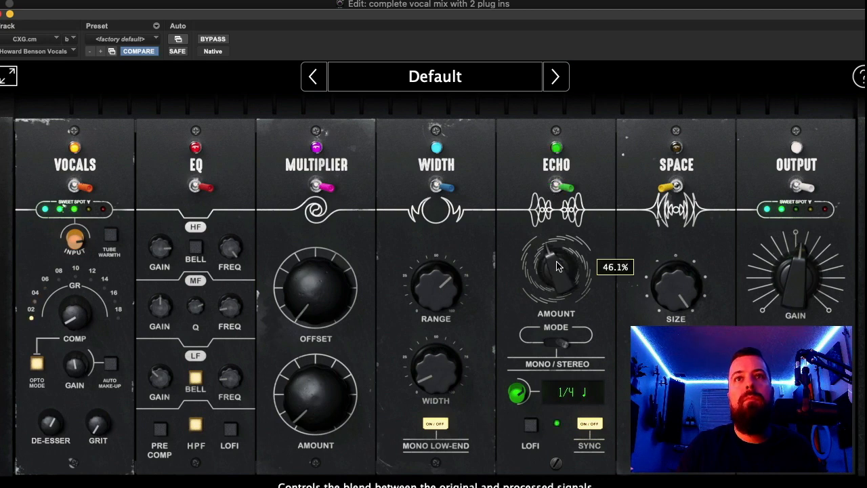
pyautogui.click(558, 344)
pyautogui.click(530, 425)
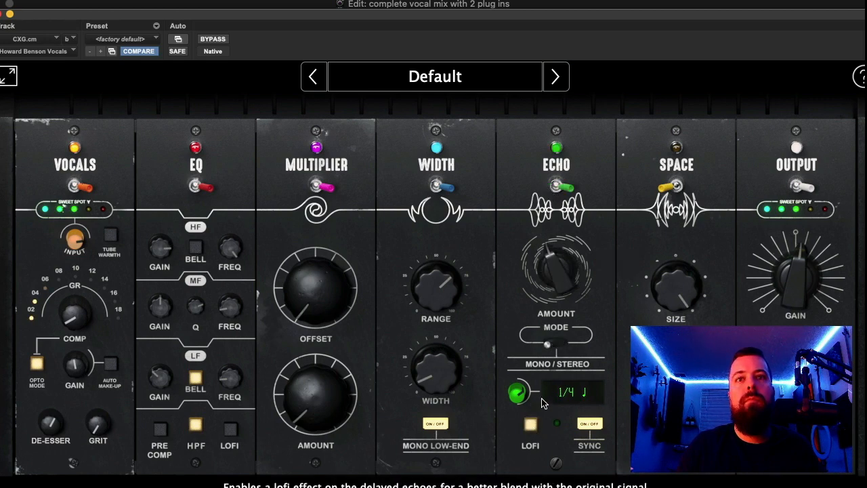
pyautogui.moveTo(557, 272)
pyautogui.mouseDown()
pyautogui.moveTo(561, 261)
pyautogui.moveTo(559, 280)
pyautogui.mouseUp()
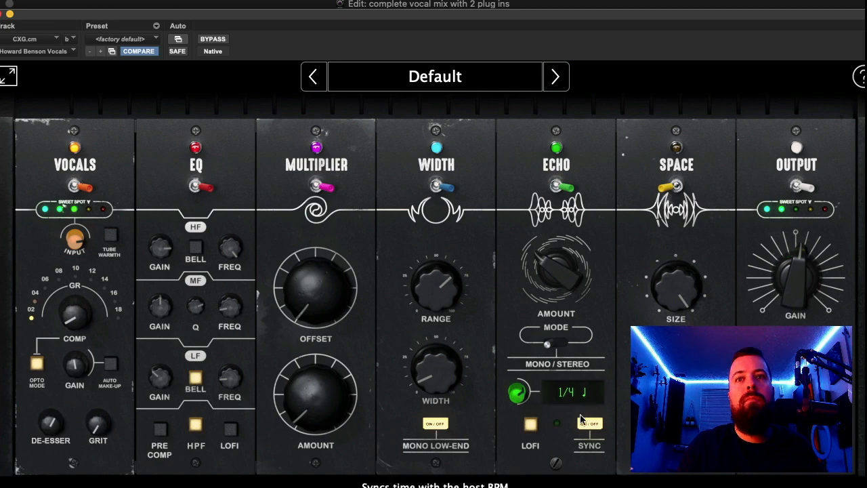
# - Try the Echo with tempo sync off, adjusting its amount and setting the delay time to 591 ms
pyautogui.click(580, 420)
pyautogui.moveTo(557, 278)
pyautogui.mouseDown()
pyautogui.moveTo(560, 267)
pyautogui.moveTo(554, 281)
pyautogui.mouseUp()
pyautogui.moveTo(560, 272)
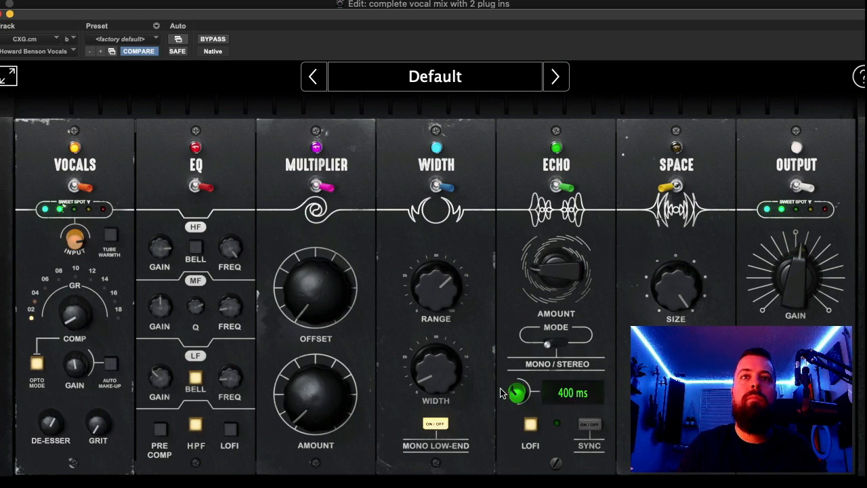
pyautogui.moveTo(516, 391); pyautogui.dragTo(518, 384)
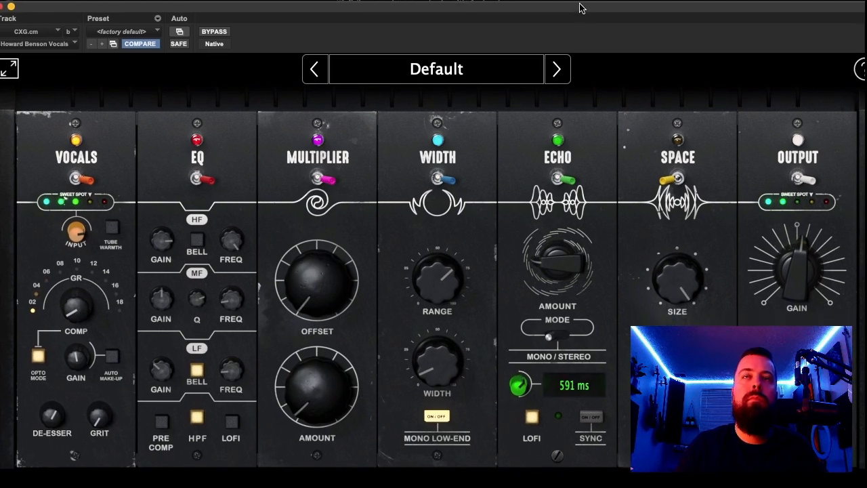
# - Set the session tempo to 71 BPM, turn the Echo's sync back on at 1/4, and lower its amount
pyautogui.moveTo(505, 11); pyautogui.dragTo(467, 226)
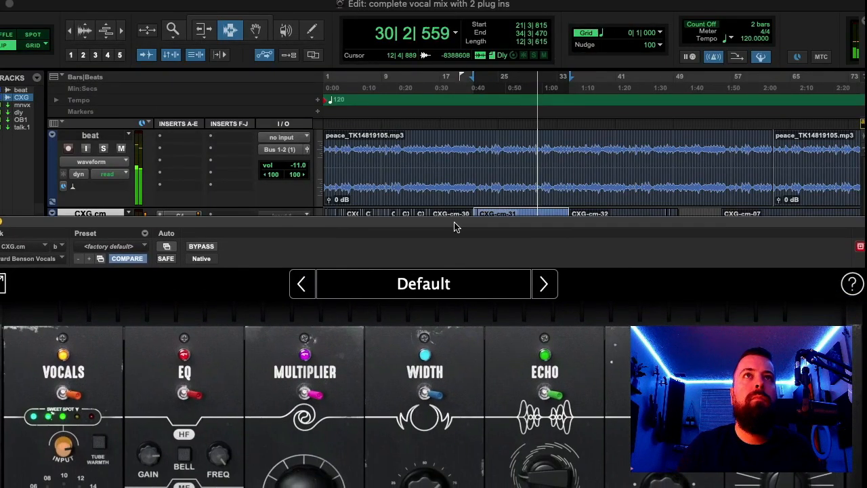
pyautogui.moveTo(538, 226); pyautogui.dragTo(512, 56)
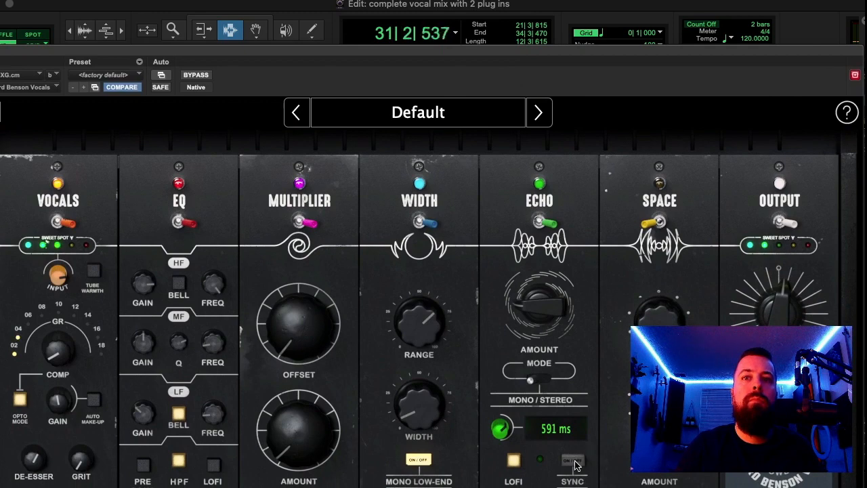
pyautogui.moveTo(500, 432); pyautogui.dragTo(568, 474)
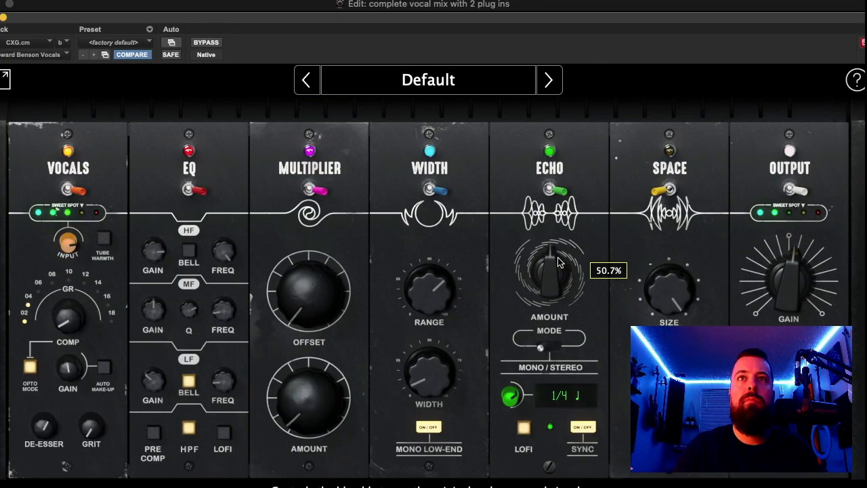
pyautogui.moveTo(559, 269); pyautogui.dragTo(548, 274)
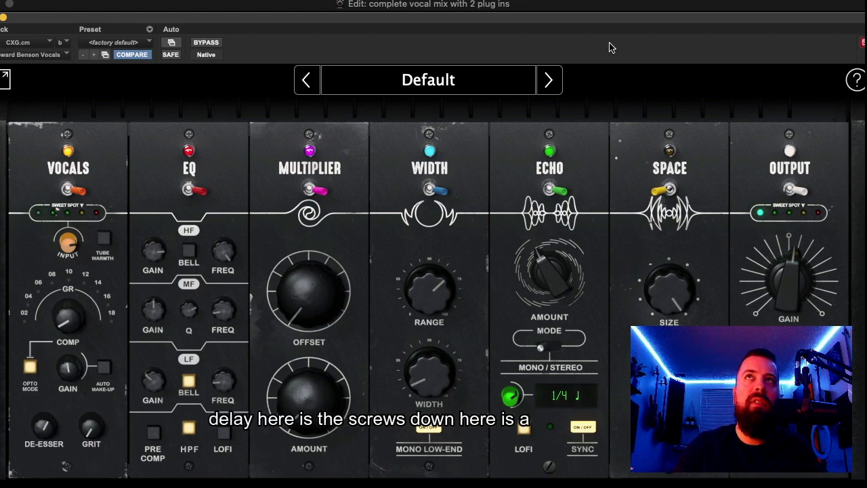
# - Raise the Echo module's ducking to 79.7% and fine-tune it further during playback
pyautogui.moveTo(608, 18); pyautogui.dragTo(609, 9)
pyautogui.moveTo(544, 461)
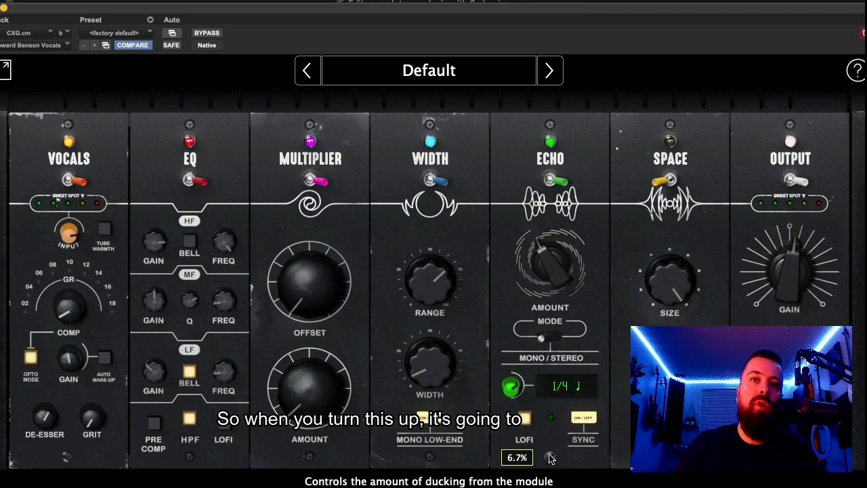
pyautogui.moveTo(549, 459); pyautogui.dragTo(565, 409)
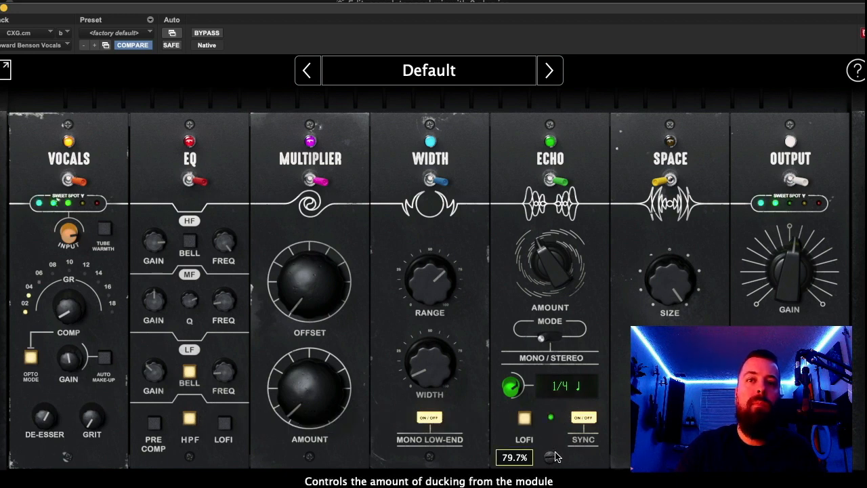
pyautogui.moveTo(555, 457); pyautogui.dragTo(567, 433)
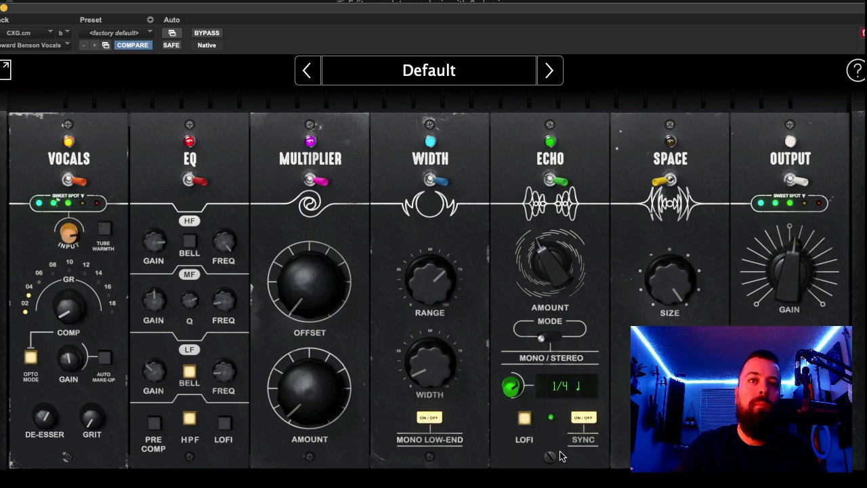
pyautogui.moveTo(552, 463)
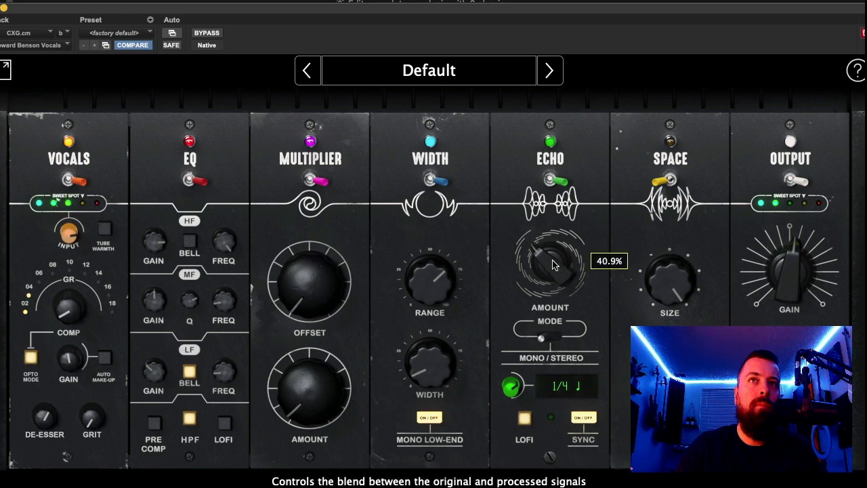
# - Turn off the Echo module's Lofi effect and lower the echo amount further during playback
pyautogui.moveTo(553, 262); pyautogui.dragTo(556, 265)
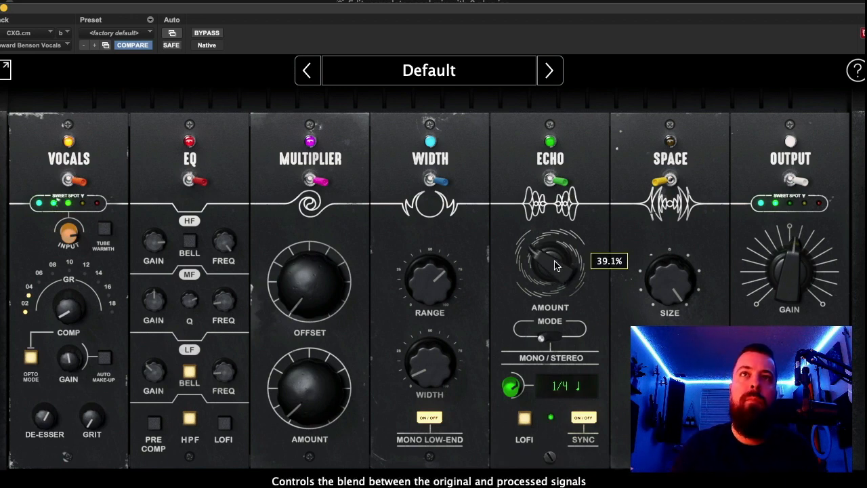
pyautogui.moveTo(554, 264); pyautogui.dragTo(555, 270)
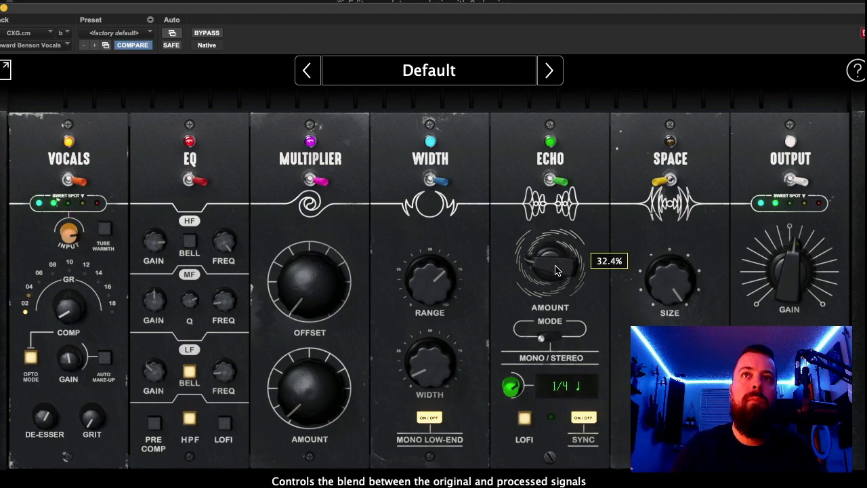
pyautogui.click(527, 420)
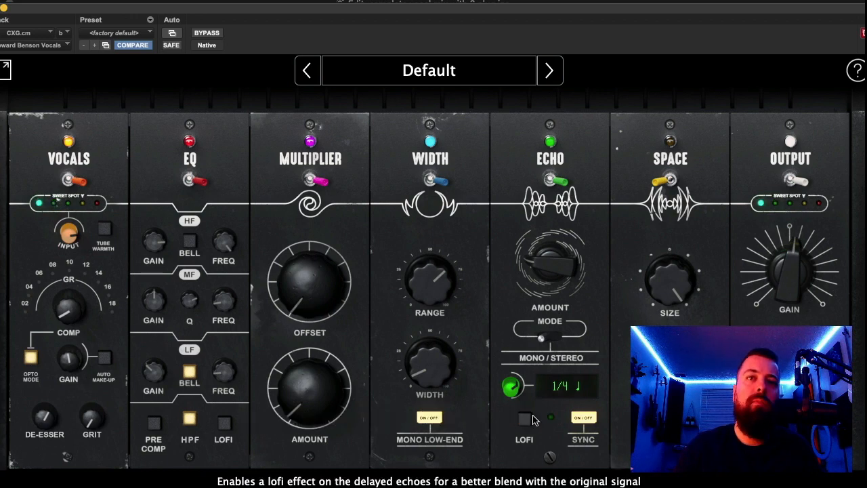
pyautogui.moveTo(555, 293)
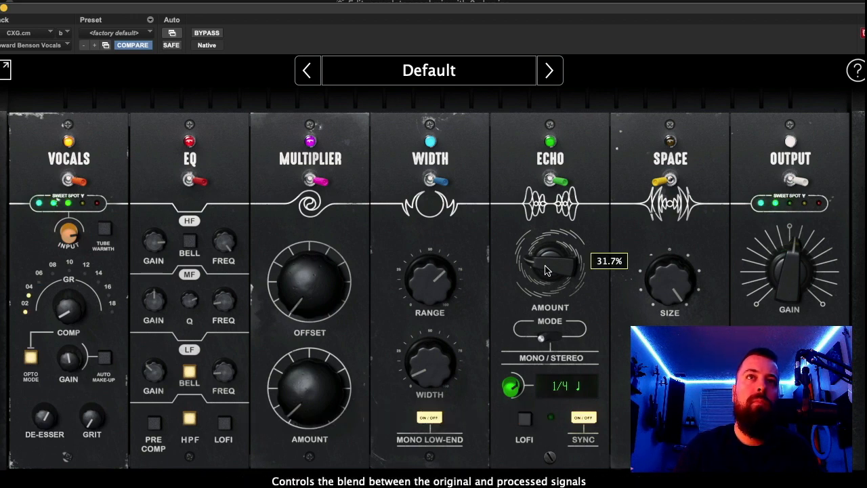
pyautogui.moveTo(546, 270); pyautogui.dragTo(549, 272)
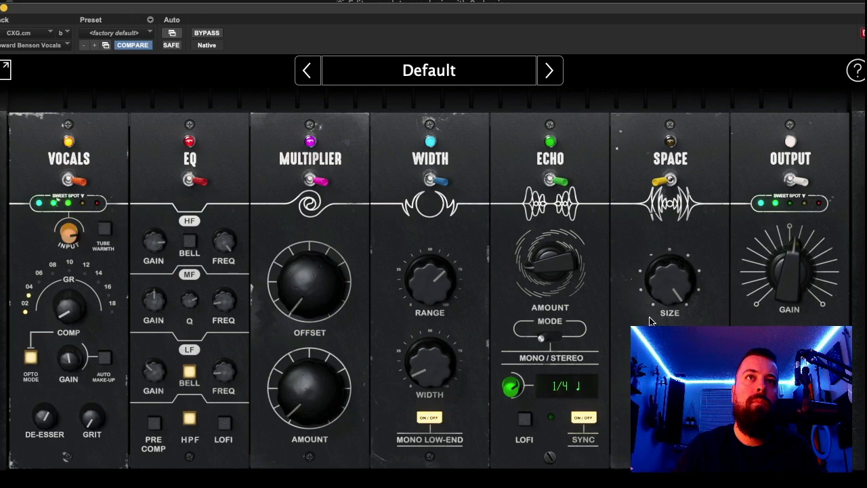
pyautogui.moveTo(550, 265); pyautogui.dragTo(532, 277)
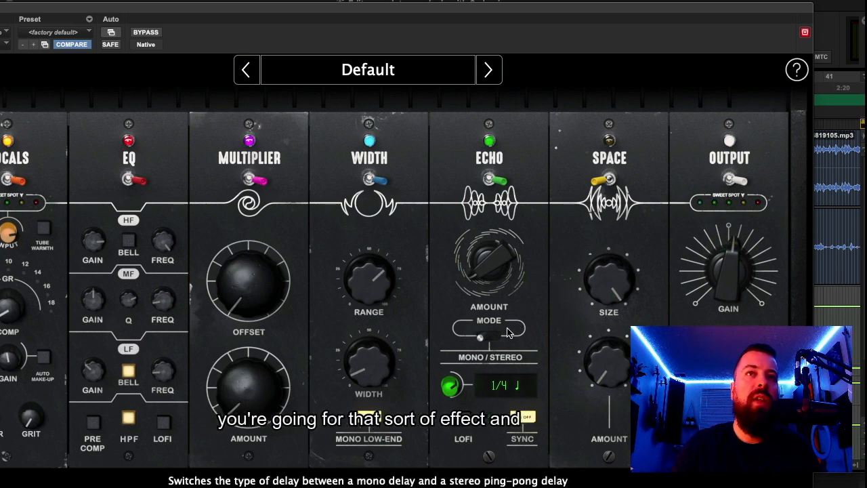
# - Enable the Space module, set its size to about 51.5%, and raise its reverb amount
pyautogui.click(600, 183)
pyautogui.moveTo(616, 288); pyautogui.dragTo(615, 317)
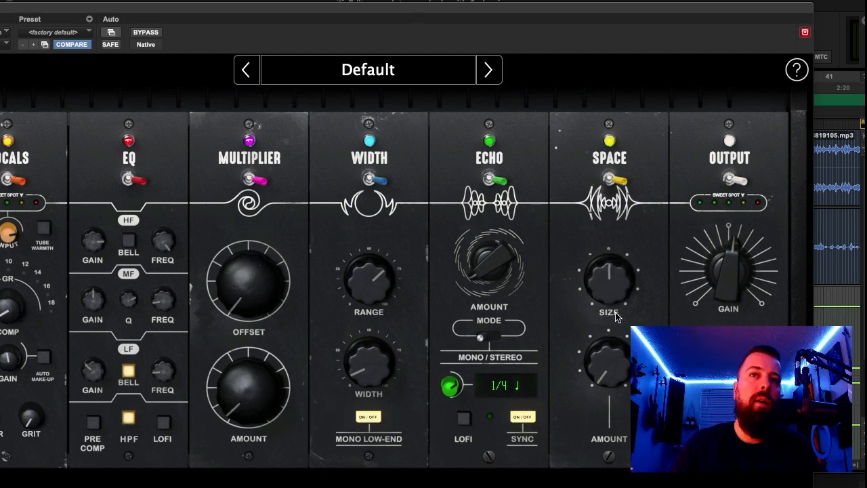
pyautogui.moveTo(606, 355)
pyautogui.moveTo(606, 354)
pyautogui.mouseDown()
pyautogui.moveTo(607, 321)
pyautogui.moveTo(605, 347)
pyautogui.mouseUp()
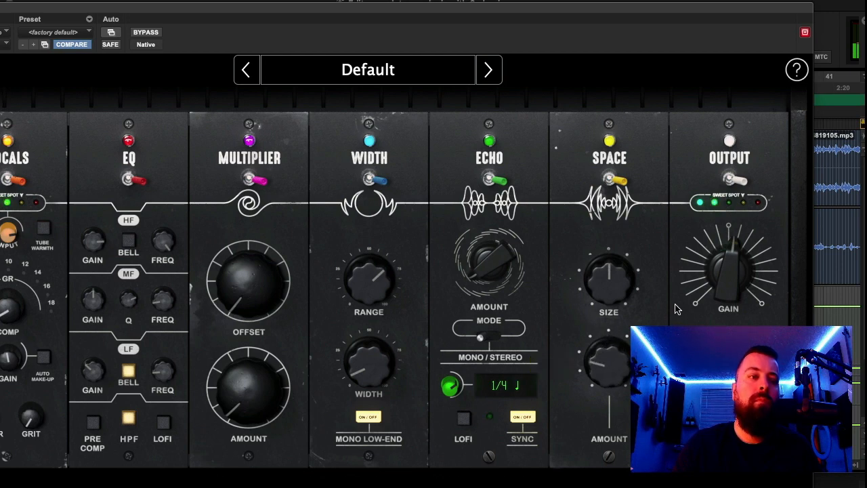
pyautogui.moveTo(690, 301)
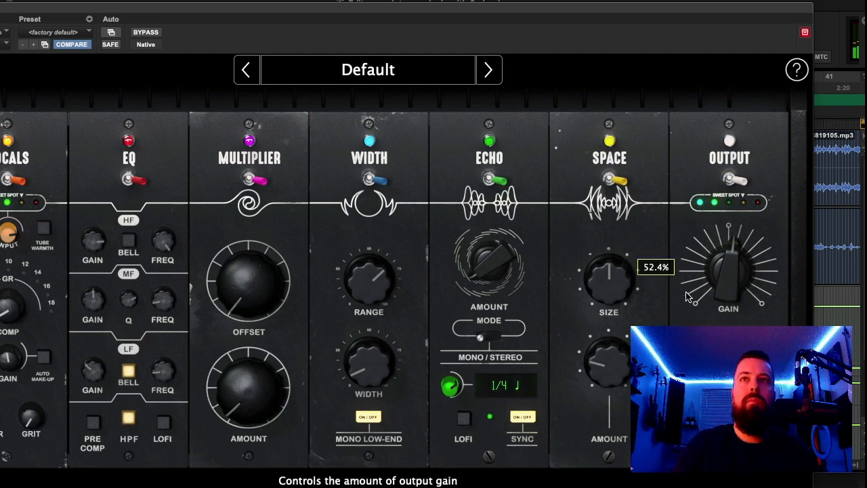
# - Fine-tune the Space module's reverb size and amount while the track plays
pyautogui.moveTo(615, 283)
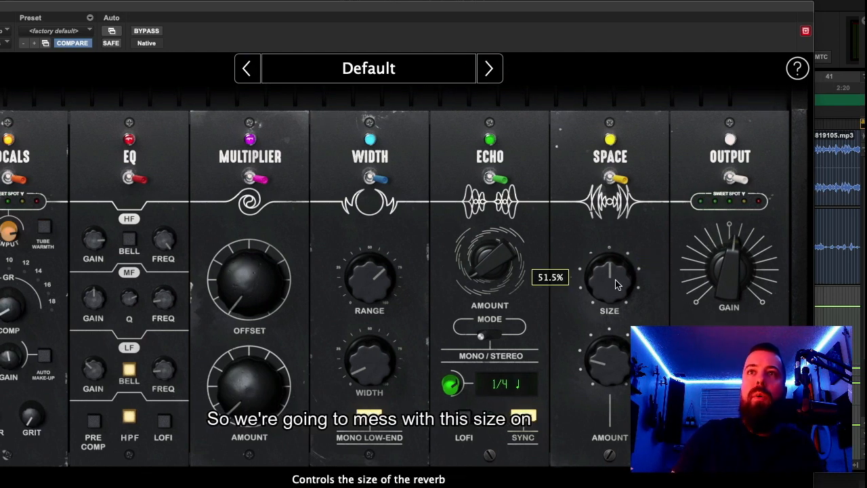
pyautogui.moveTo(615, 283)
pyautogui.mouseDown()
pyautogui.moveTo(590, 288)
pyautogui.moveTo(628, 290)
pyautogui.mouseUp()
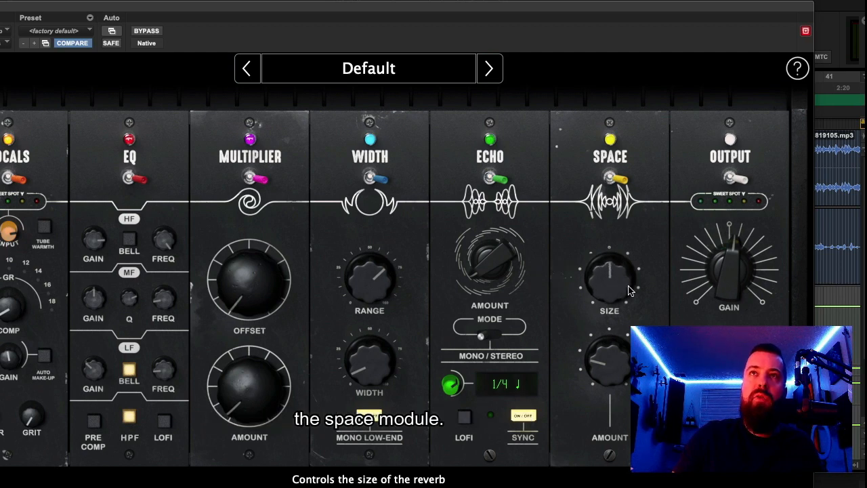
pyautogui.moveTo(612, 366)
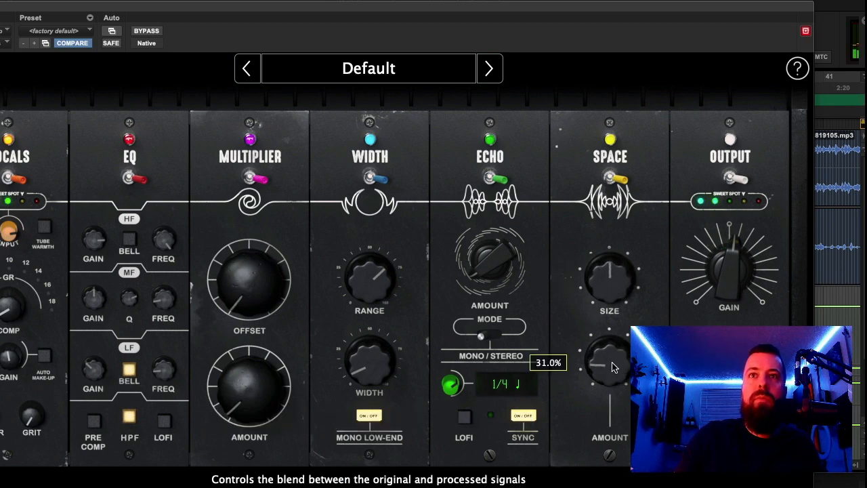
pyautogui.moveTo(613, 363); pyautogui.dragTo(612, 364)
pyautogui.moveTo(614, 296); pyautogui.dragTo(615, 291)
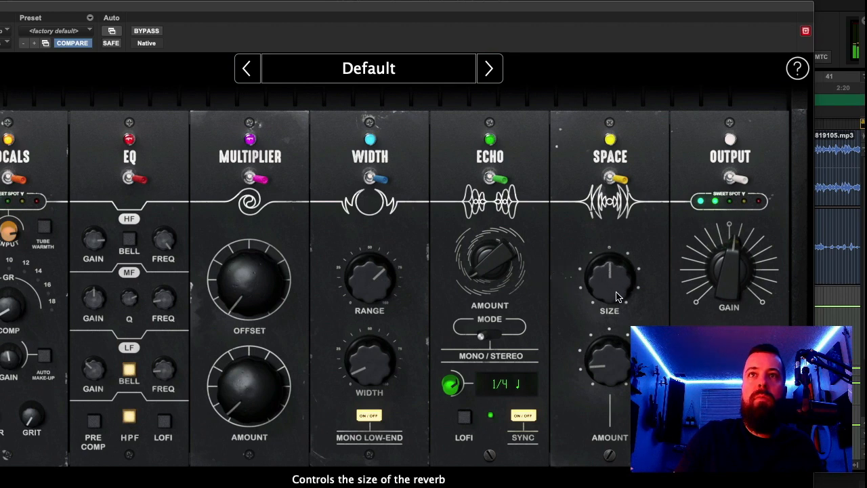
pyautogui.moveTo(612, 364); pyautogui.dragTo(608, 372)
# - Make small adjustments to the output gain and the EQ's high-frequency gain during playback
pyautogui.moveTo(737, 272); pyautogui.dragTo(737, 270)
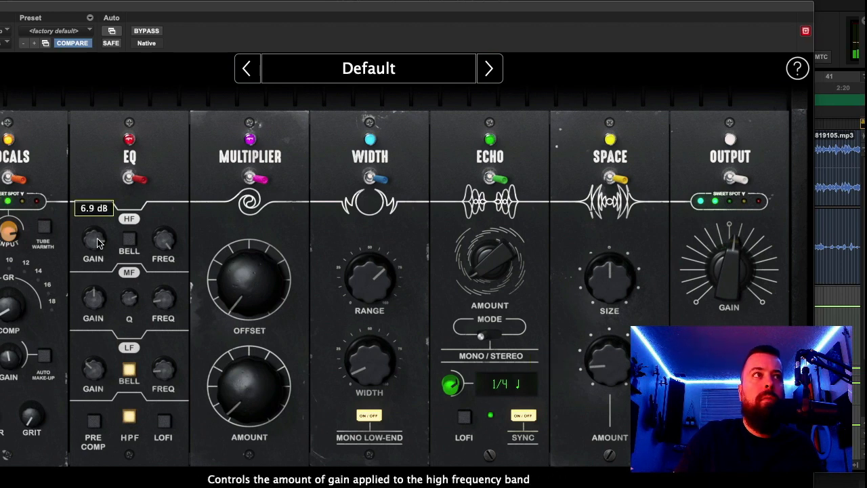
pyautogui.moveTo(98, 242)
pyautogui.mouseDown()
pyautogui.moveTo(103, 230)
pyautogui.moveTo(100, 245)
pyautogui.mouseUp()
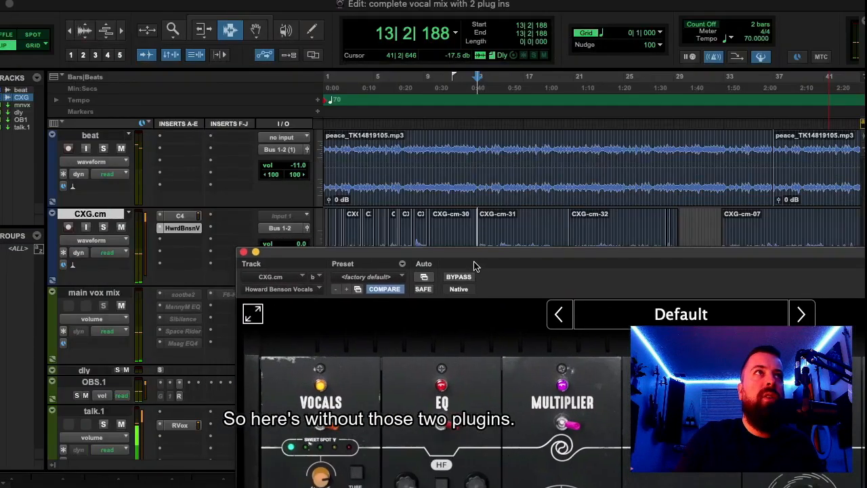
# - Play the lead vocal from the start of clip CXG-cm-31, comparing it with C4 and Howard Benson Vocals bypassed and active
pyautogui.click(479, 233)
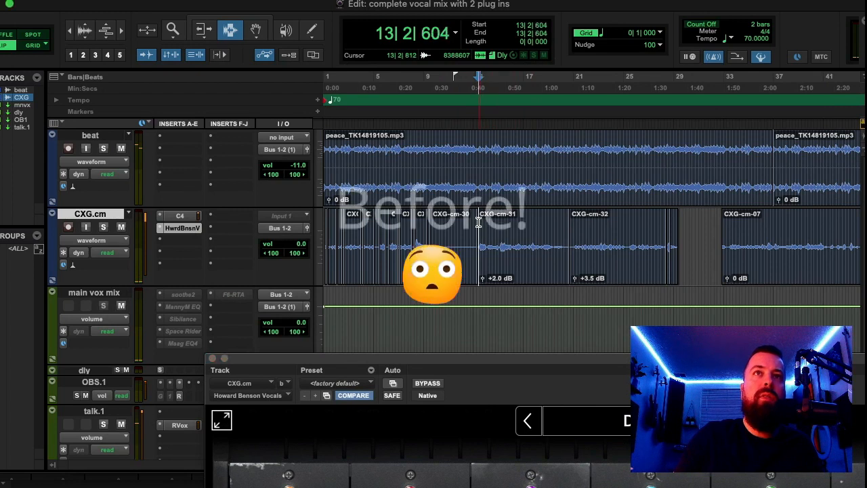
pyautogui.press('space')
pyautogui.keyDown('super'); pyautogui.click(183, 215); pyautogui.keyUp('super')
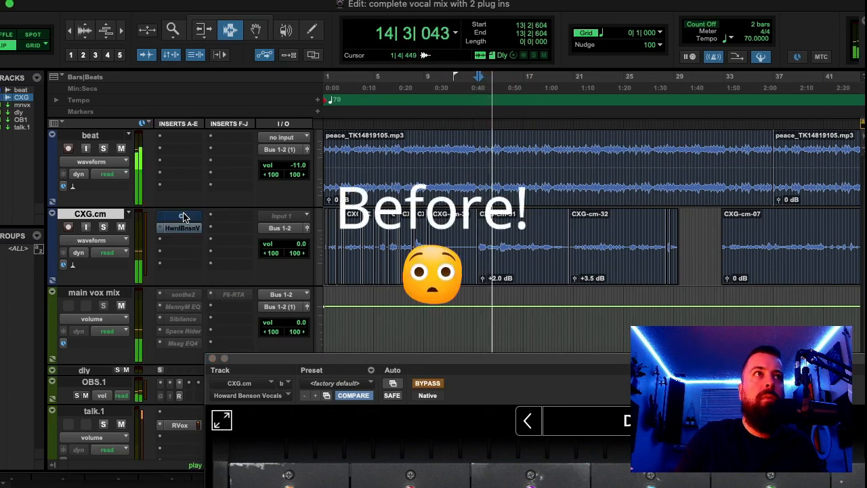
pyautogui.keyDown('super'); pyautogui.click(182, 215); pyautogui.keyUp('super')
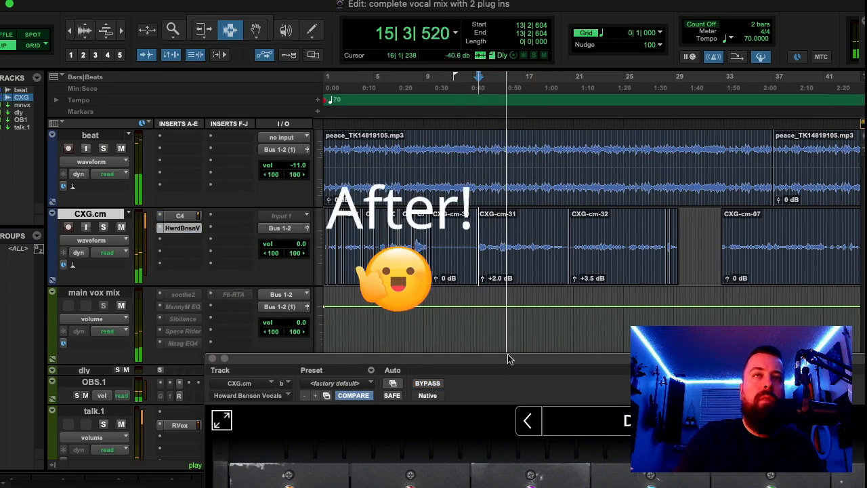
pyautogui.press('space')
# - Show the C4 and Howard Benson Vocals settings on the CXG.cm track in turn, moving each plugin window into view
pyautogui.moveTo(511, 353); pyautogui.dragTo(384, 340)
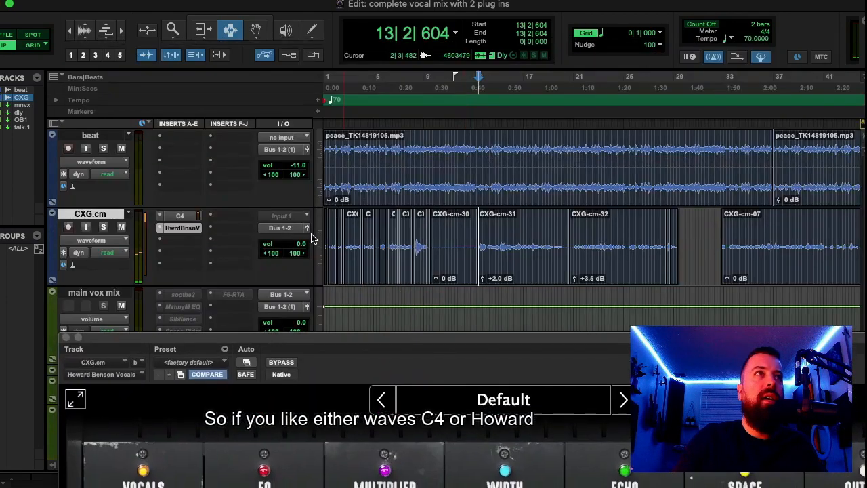
pyautogui.click(183, 217)
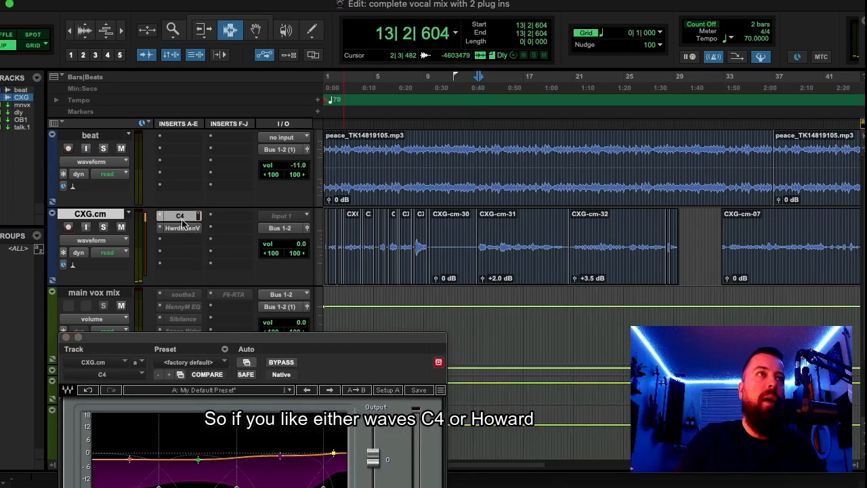
pyautogui.click(181, 228)
pyautogui.click(180, 216)
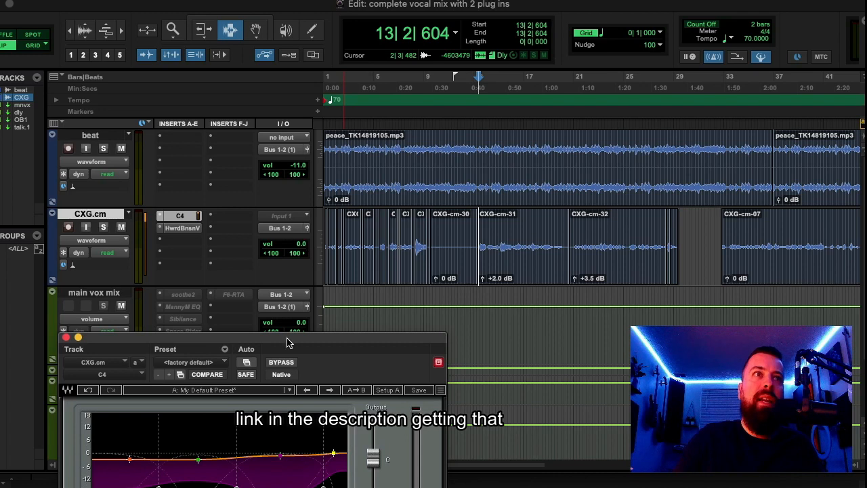
pyautogui.moveTo(287, 342); pyautogui.dragTo(549, 144)
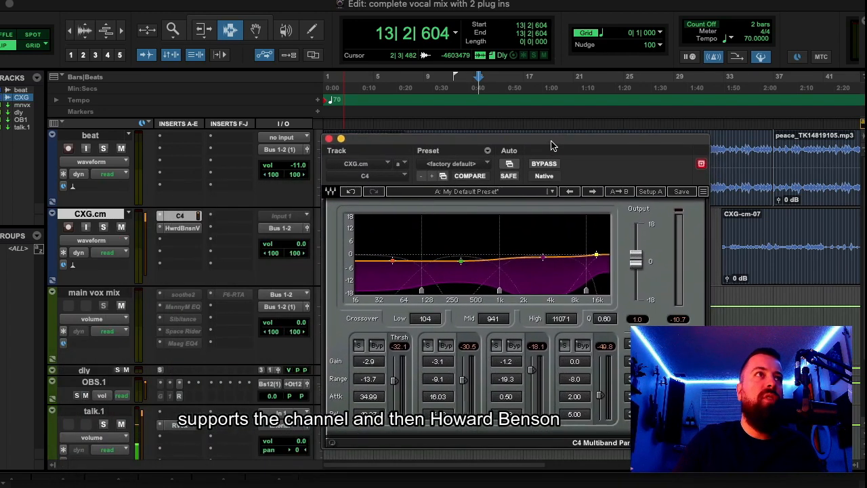
pyautogui.click(181, 228)
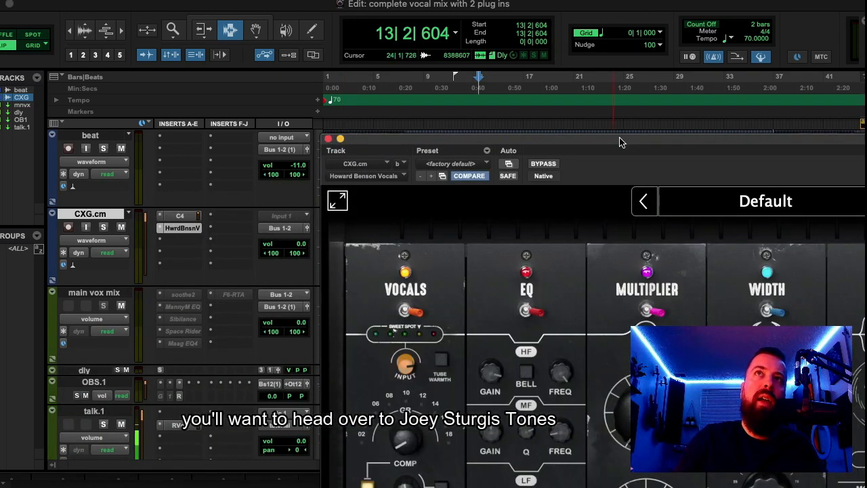
pyautogui.moveTo(621, 142); pyautogui.dragTo(290, 18)
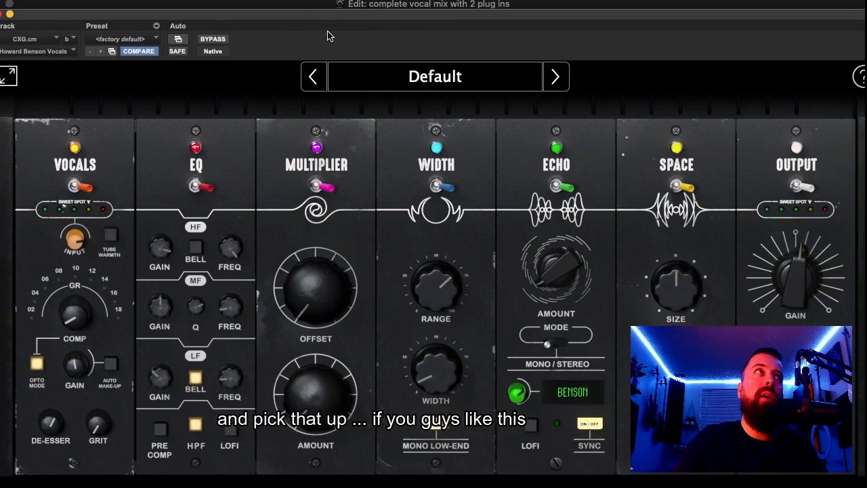